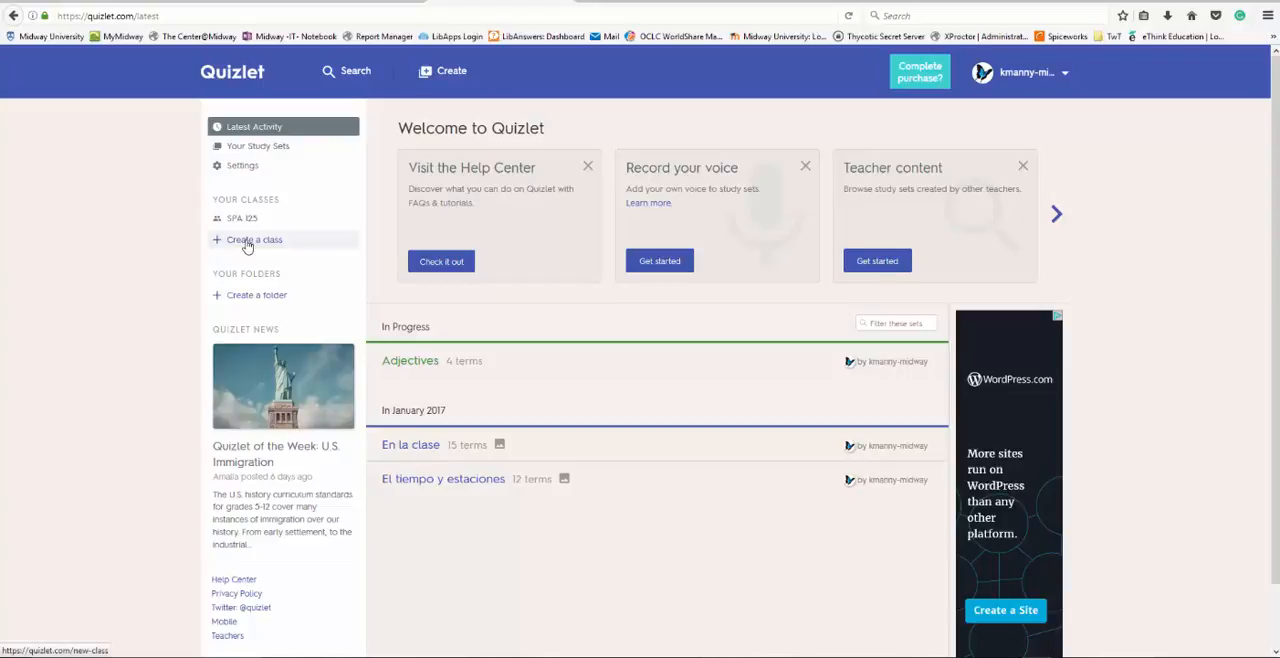
# - Create a new class named SPA 126 under Midway University, letting students add study sets and new members
pyautogui.click(247, 246)
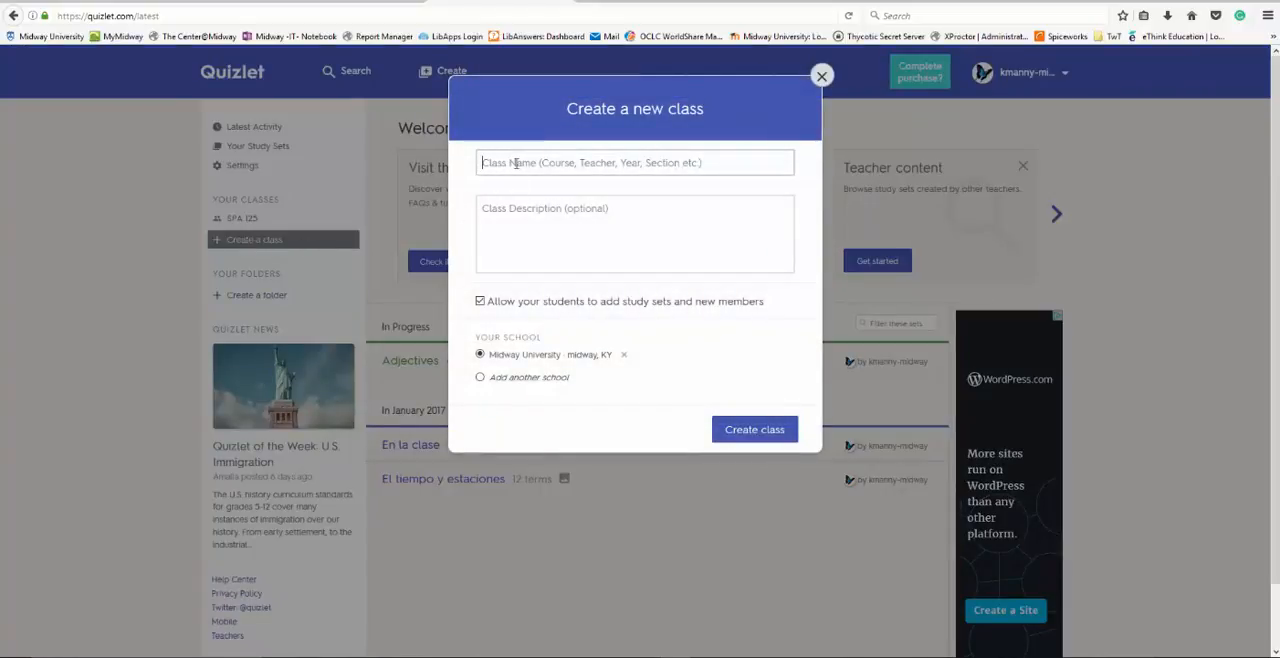
pyautogui.write('SPA')
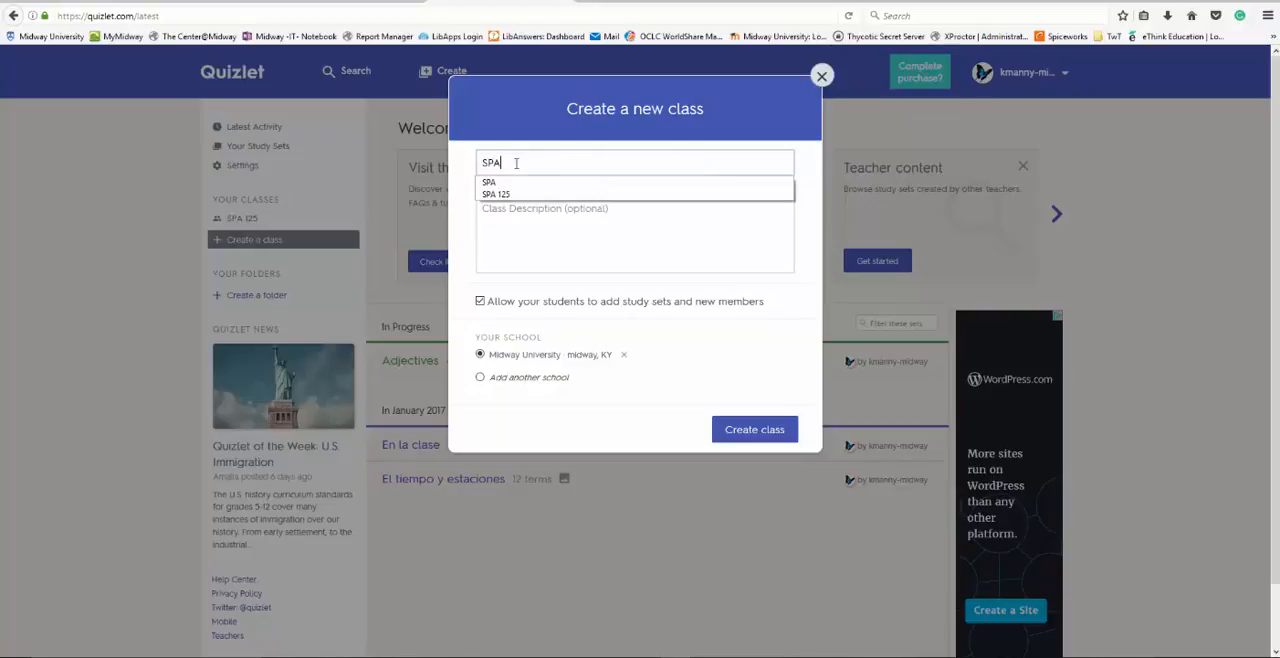
pyautogui.write(' 126')
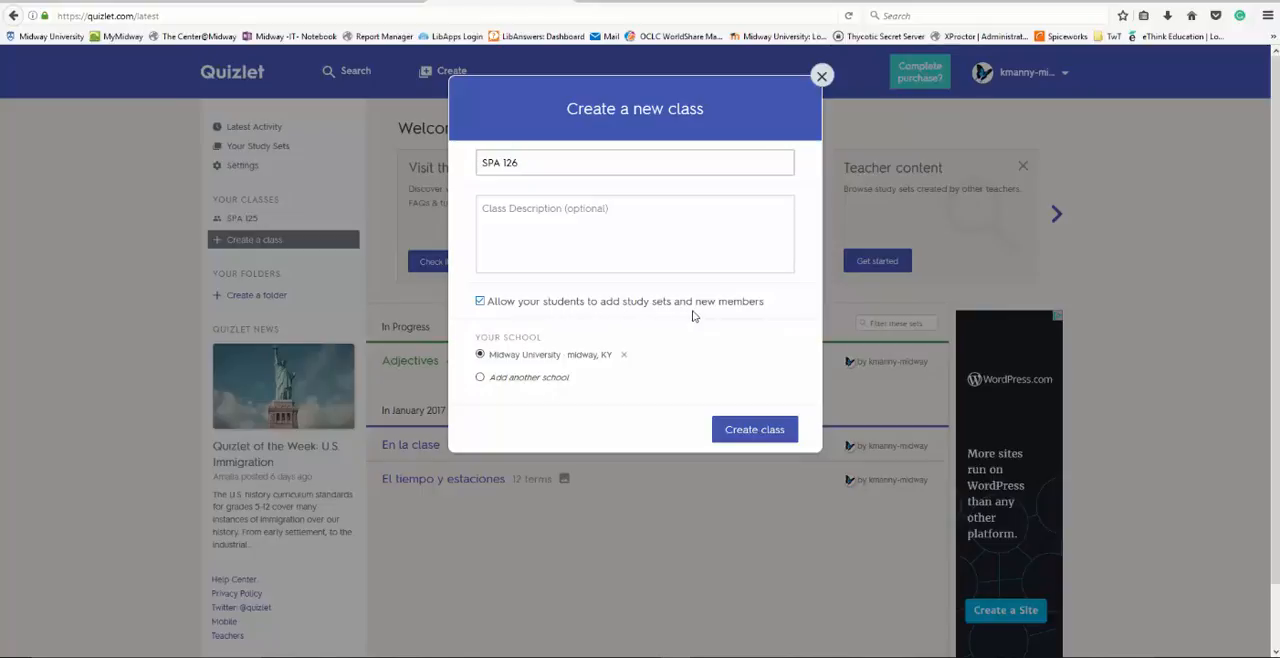
pyautogui.click(749, 432)
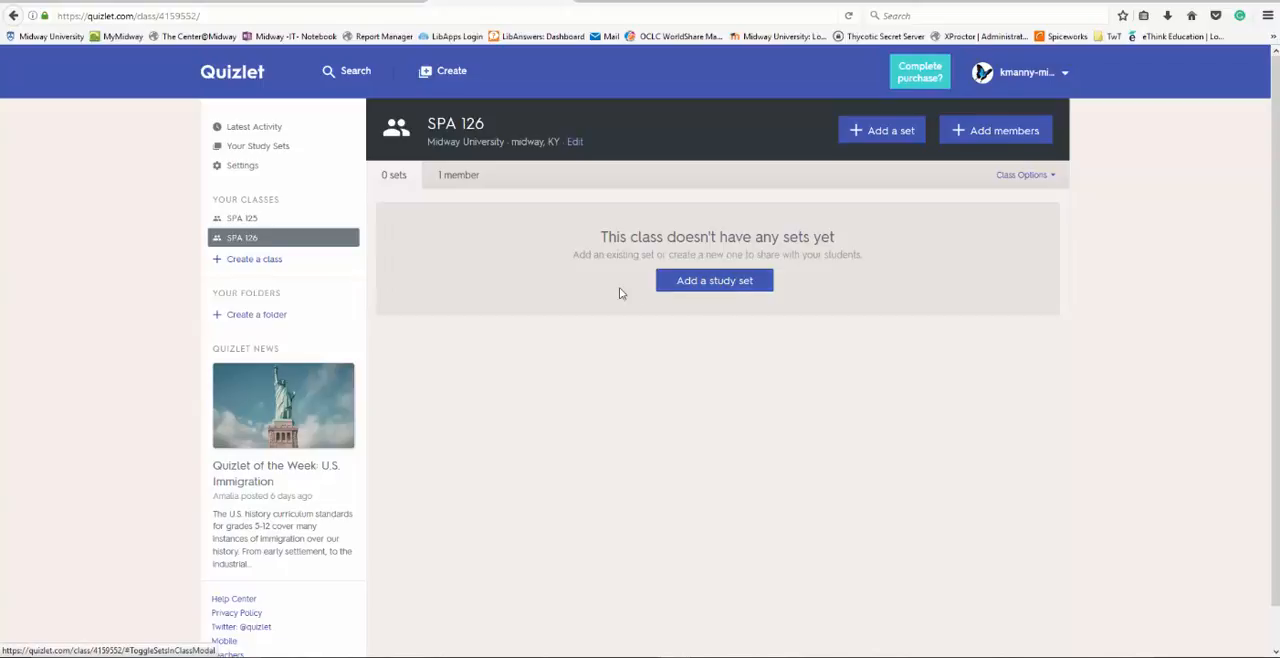
# - Start a new study set within the SPA 125 class and title it Adjective
pyautogui.click(242, 220)
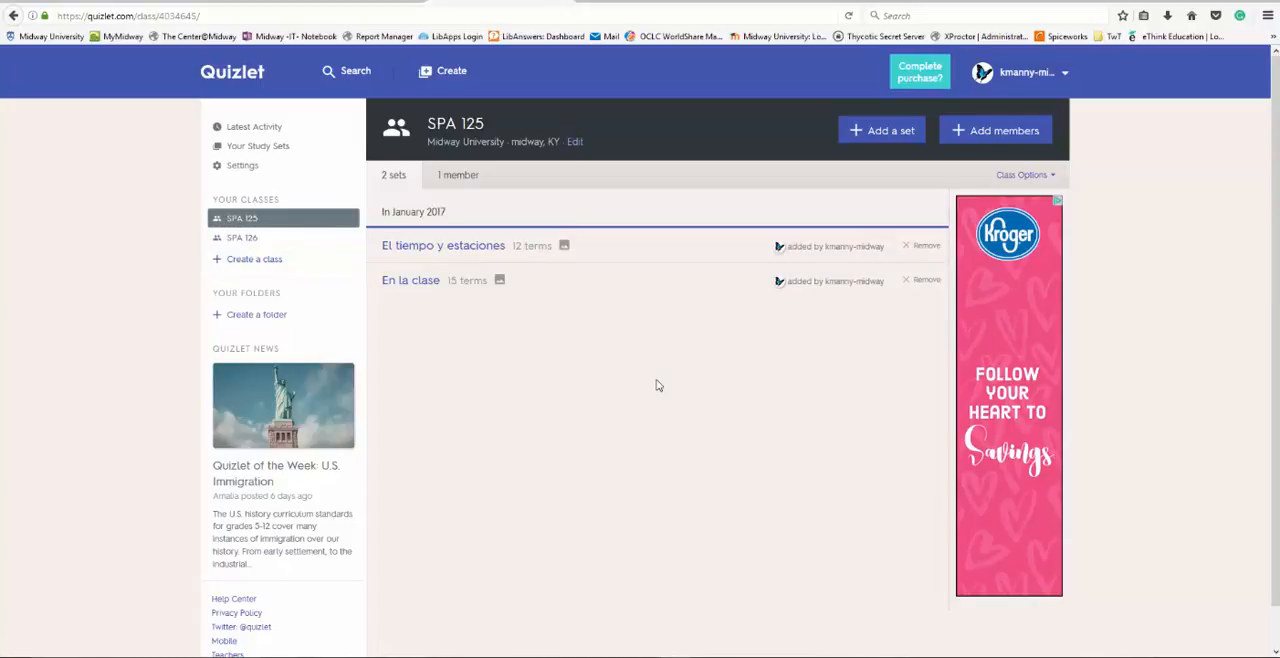
pyautogui.click(881, 133)
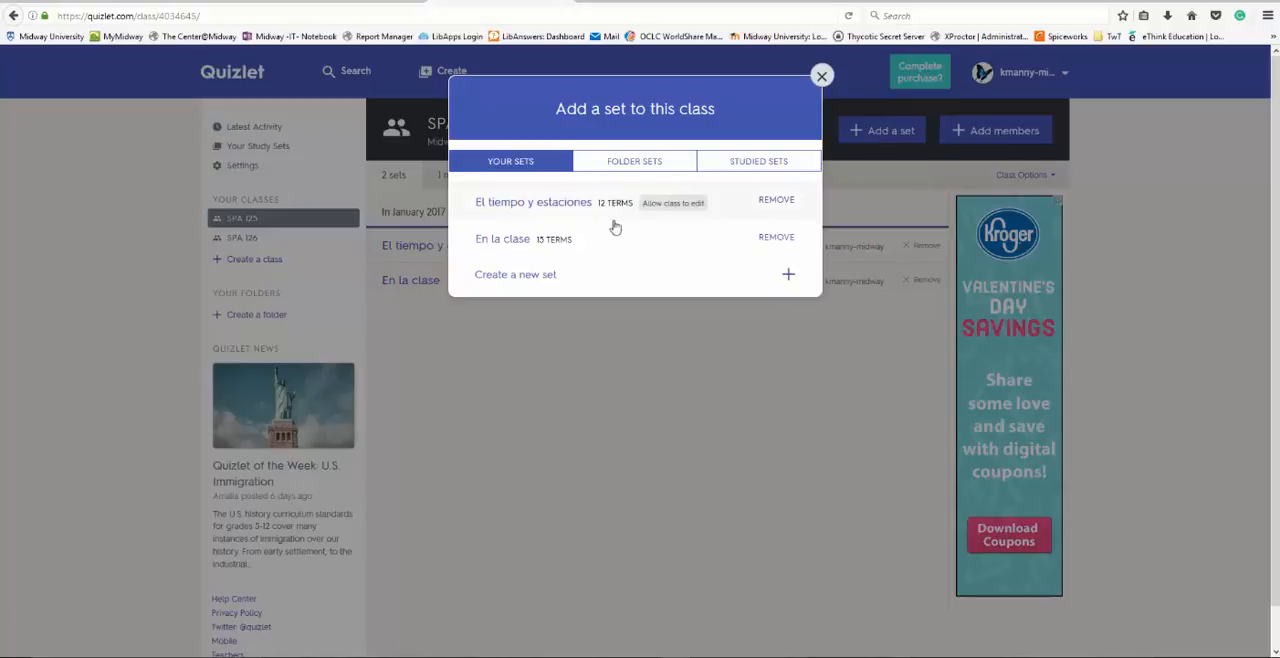
pyautogui.click(510, 274)
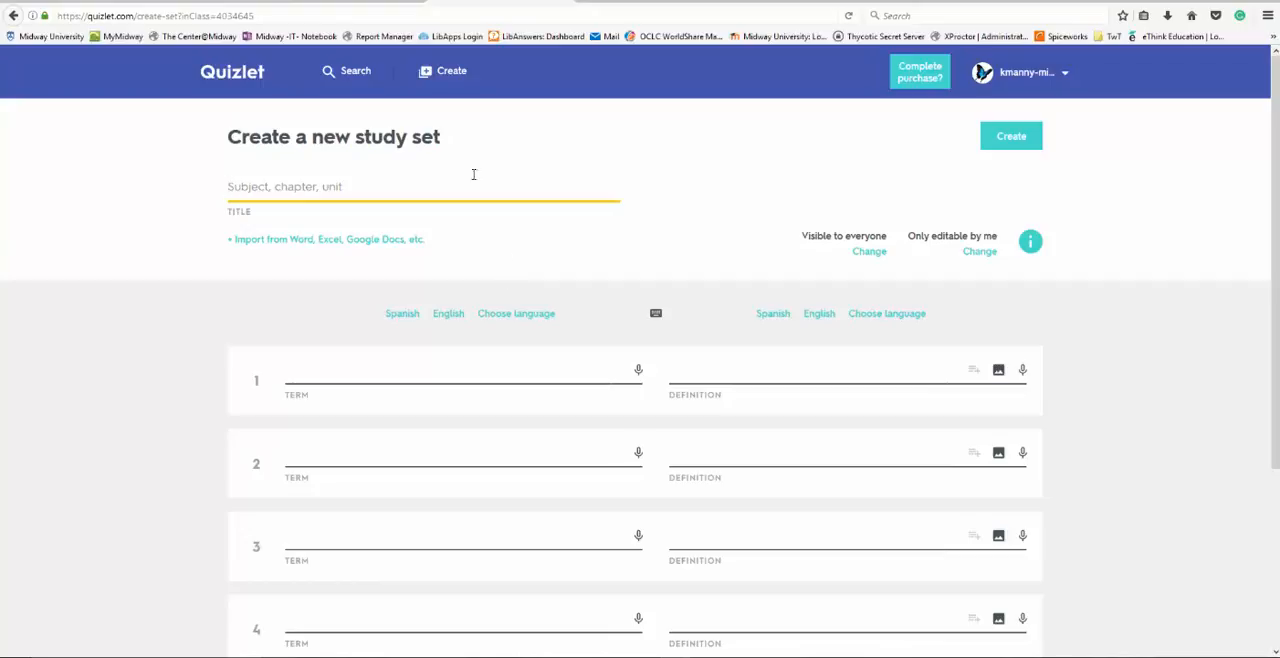
pyautogui.write('A')
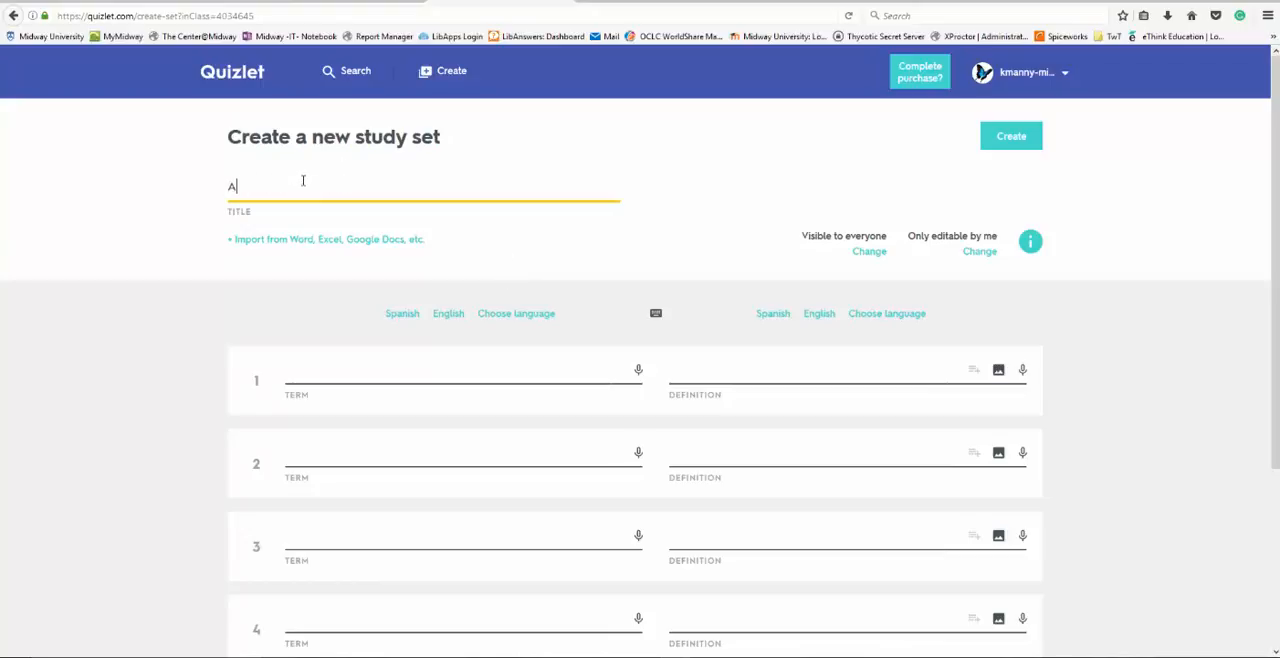
pyautogui.write('djective')
# - Fill the first card with the term blonde and the definition rubio, confirming English as the term language
pyautogui.click(455, 374)
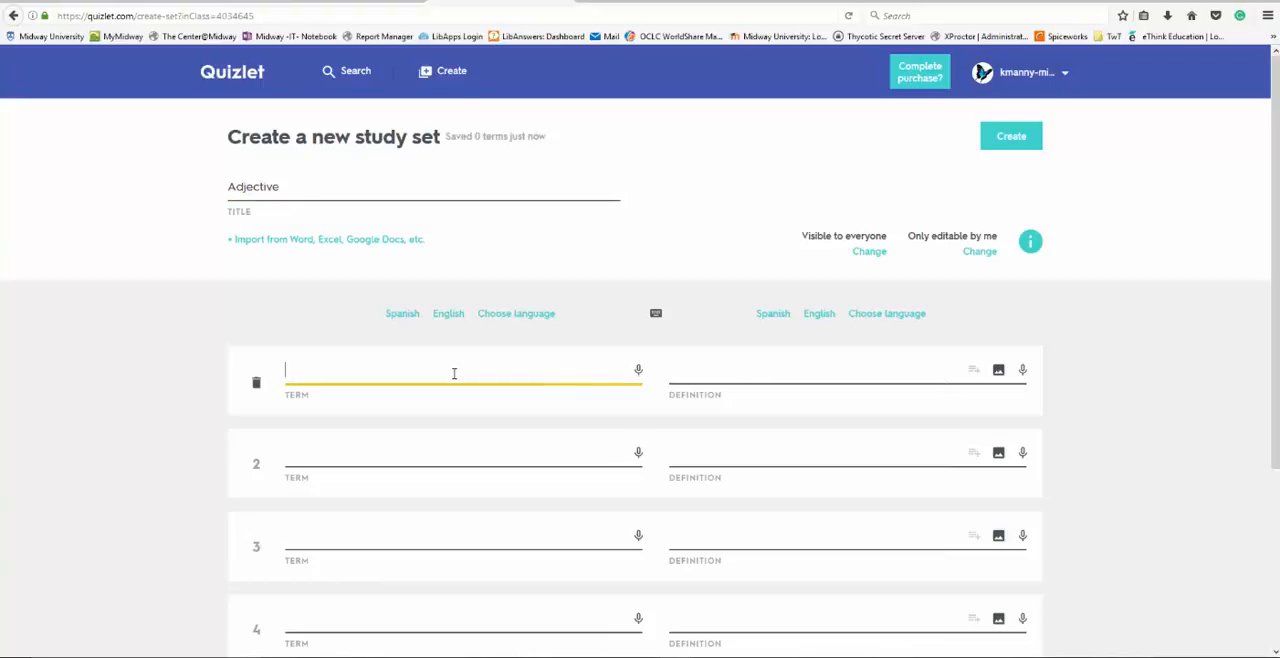
pyautogui.write('blonde')
pyautogui.click(704, 372)
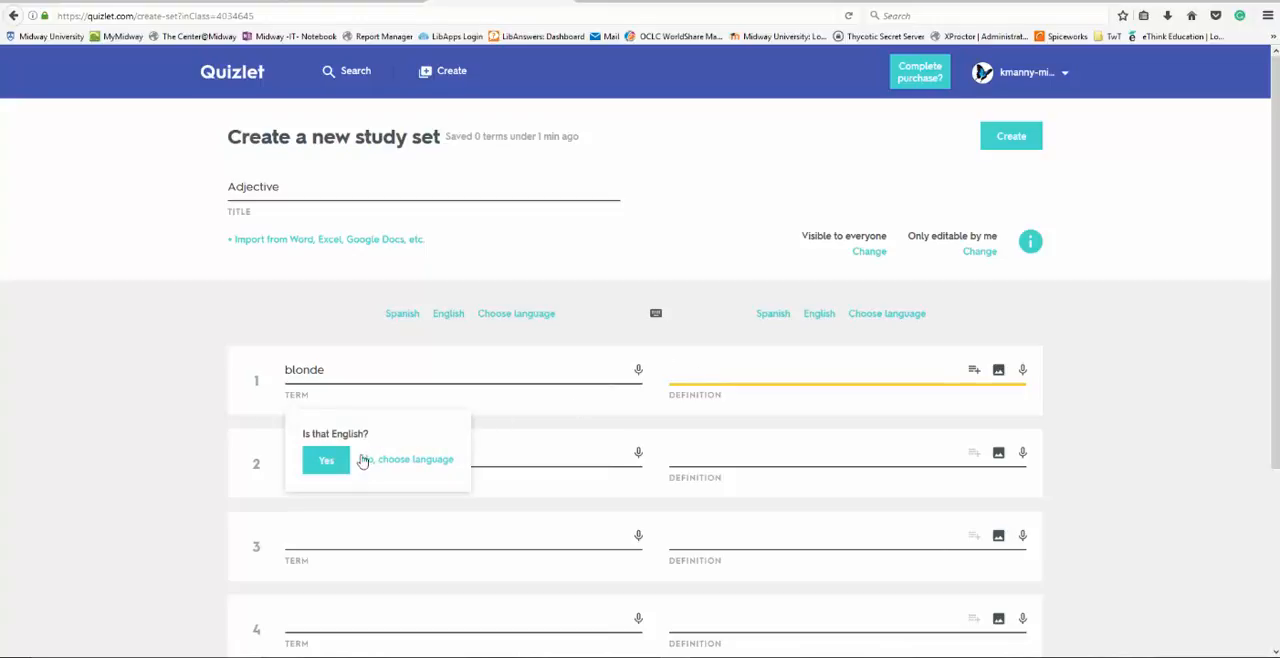
pyautogui.click(324, 462)
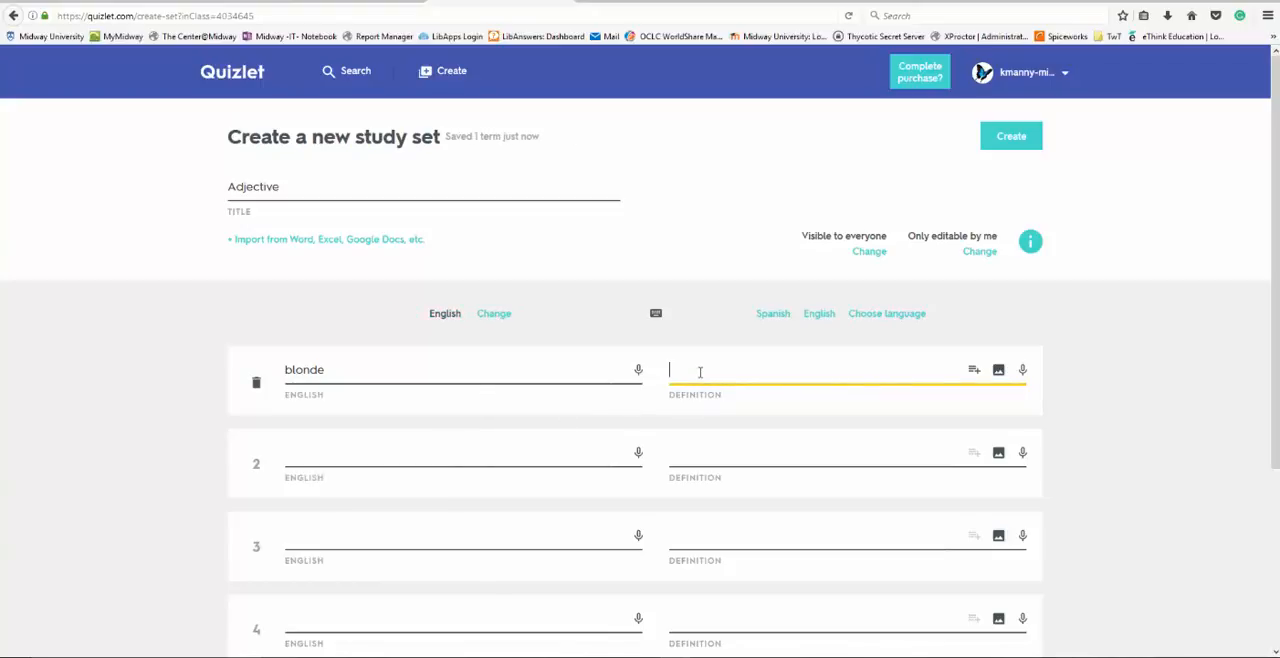
pyautogui.write('rubio')
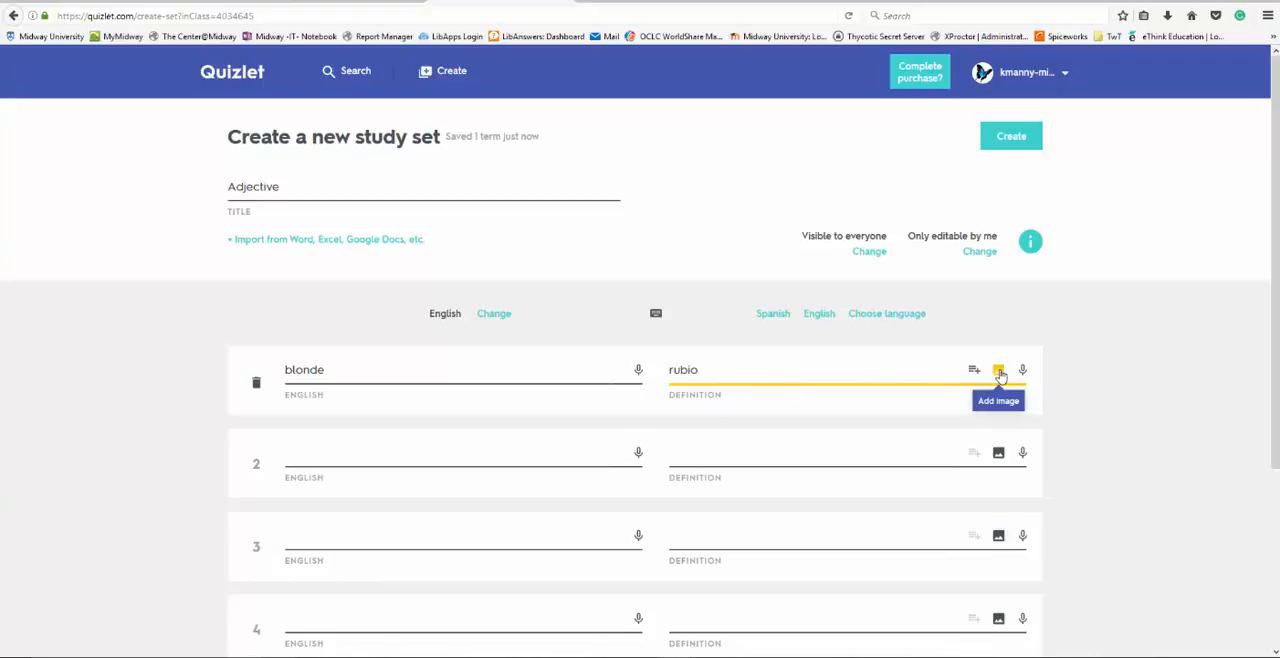
# - Confirm Spanish as the definition language and add the picture of long blonde hair seen from behind to the first card
pyautogui.click(1001, 377)
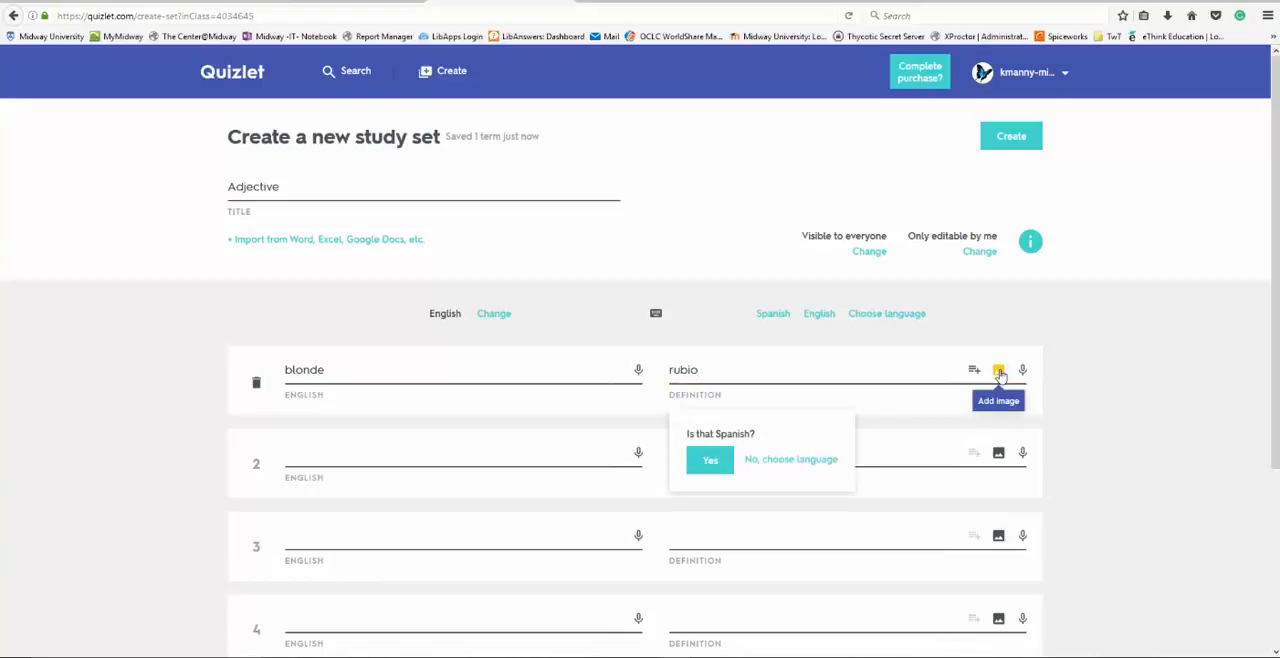
pyautogui.click(711, 464)
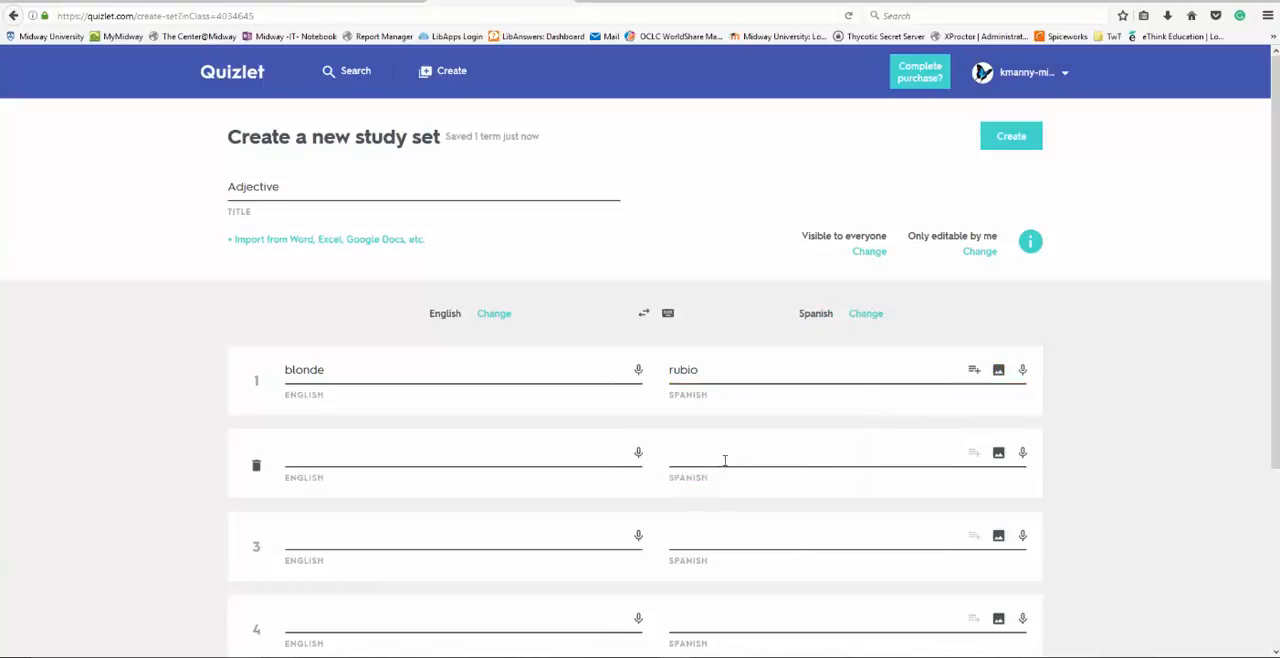
pyautogui.click(1000, 372)
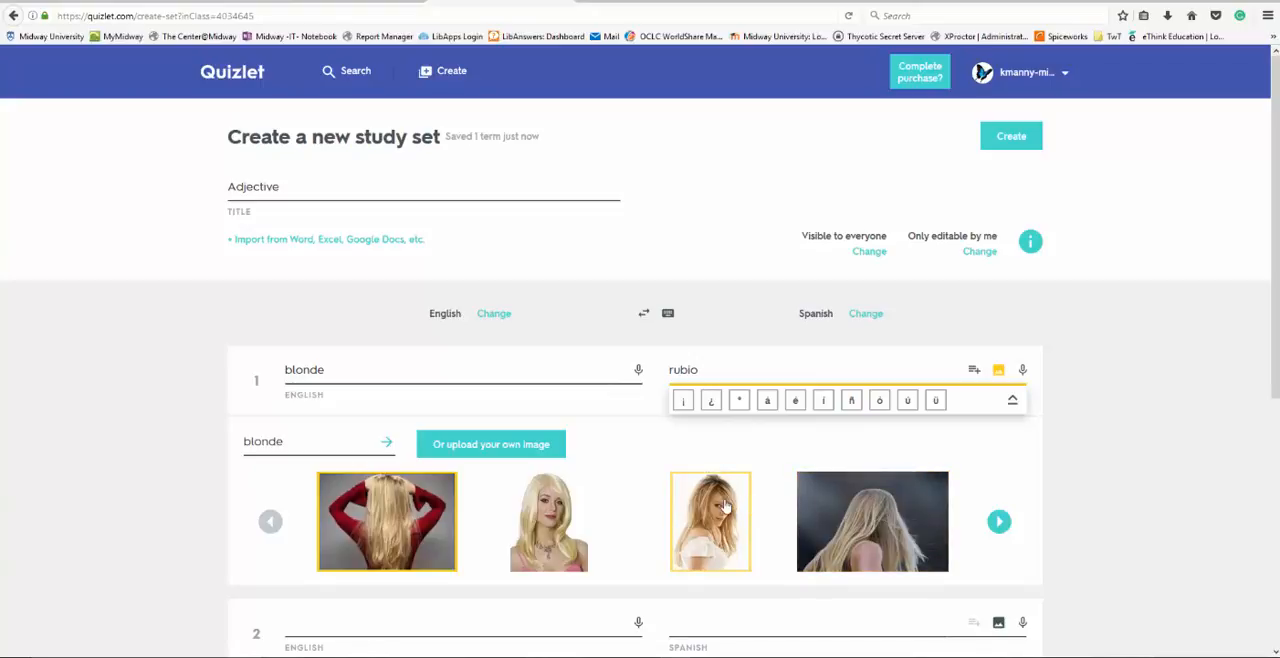
pyautogui.click(548, 521)
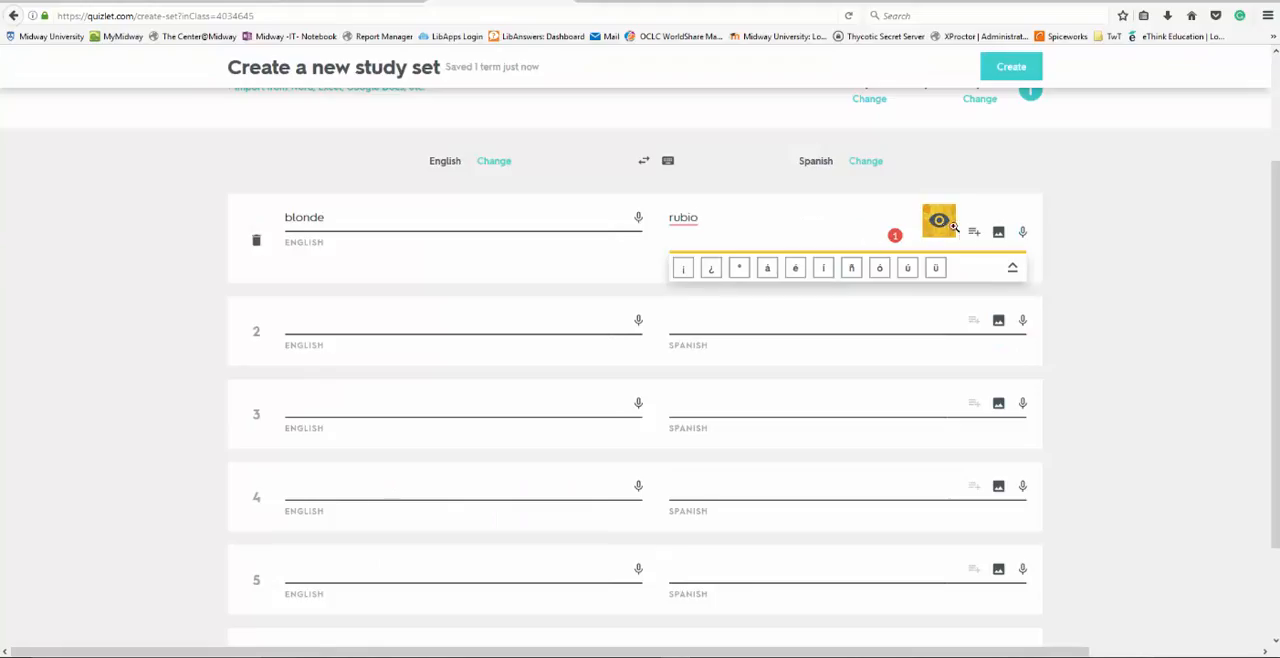
# - Copy the four English-Spanish word pairs from the Word document and import them into the study set, separated by tab and new line
pyautogui.scroll(3, 465, 365)
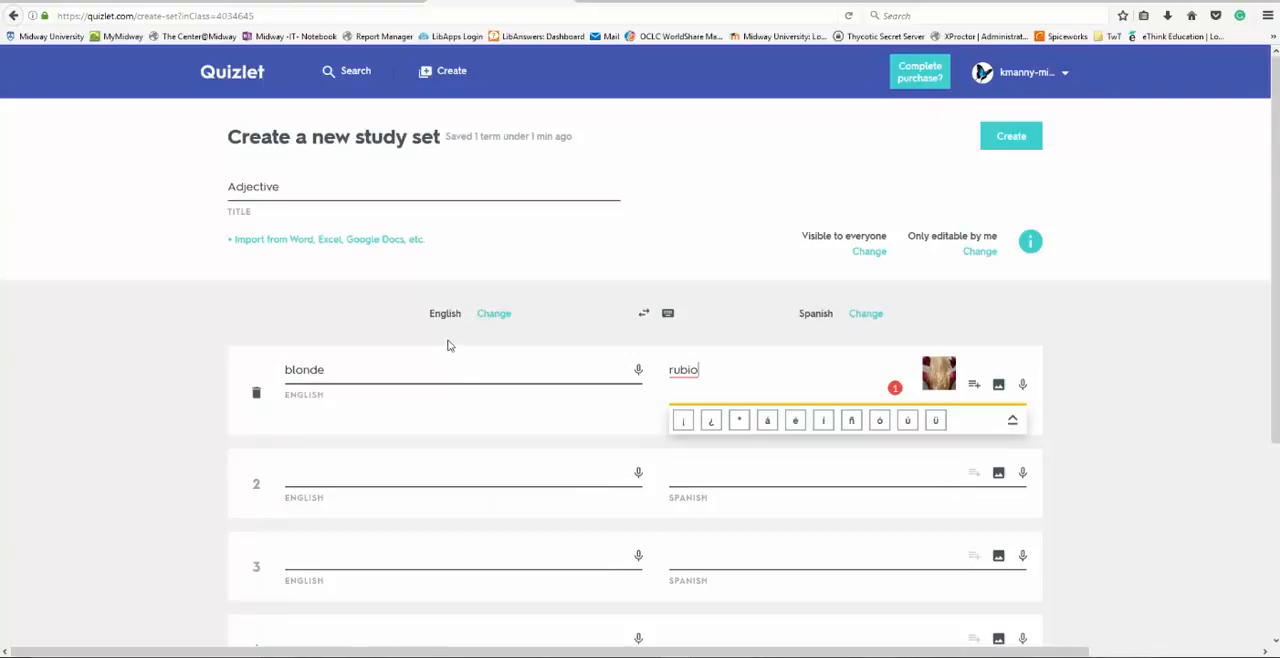
pyautogui.click(348, 243)
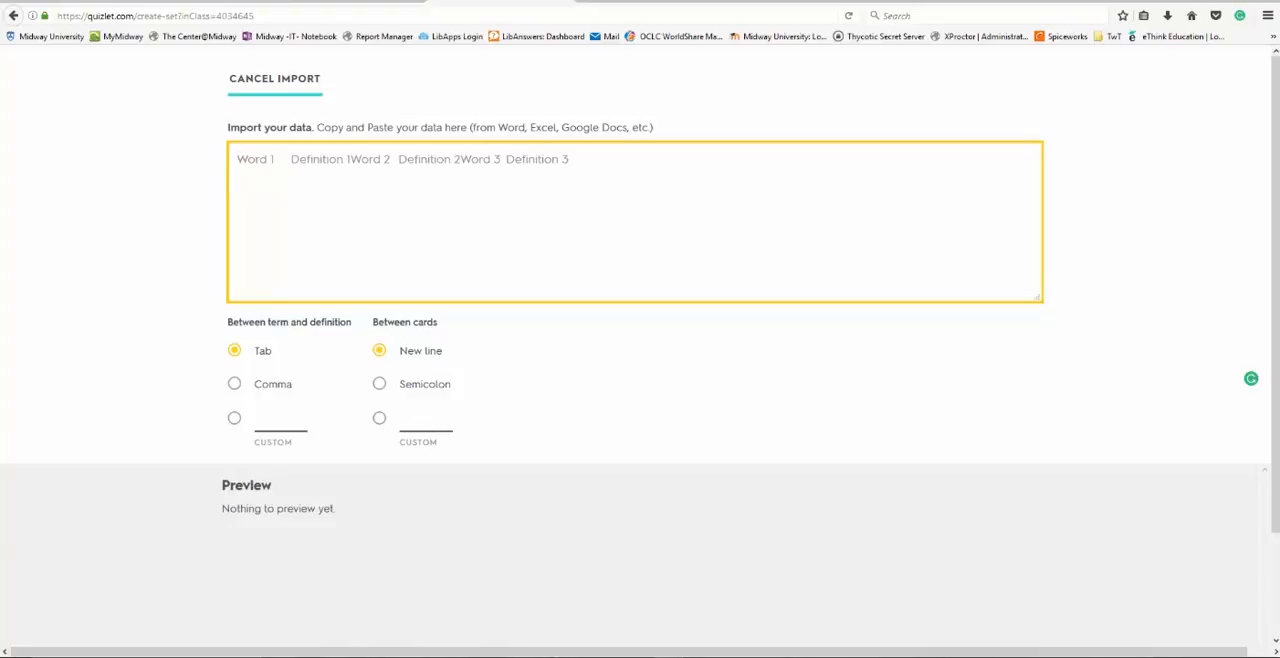
pyautogui.click(591, 645)
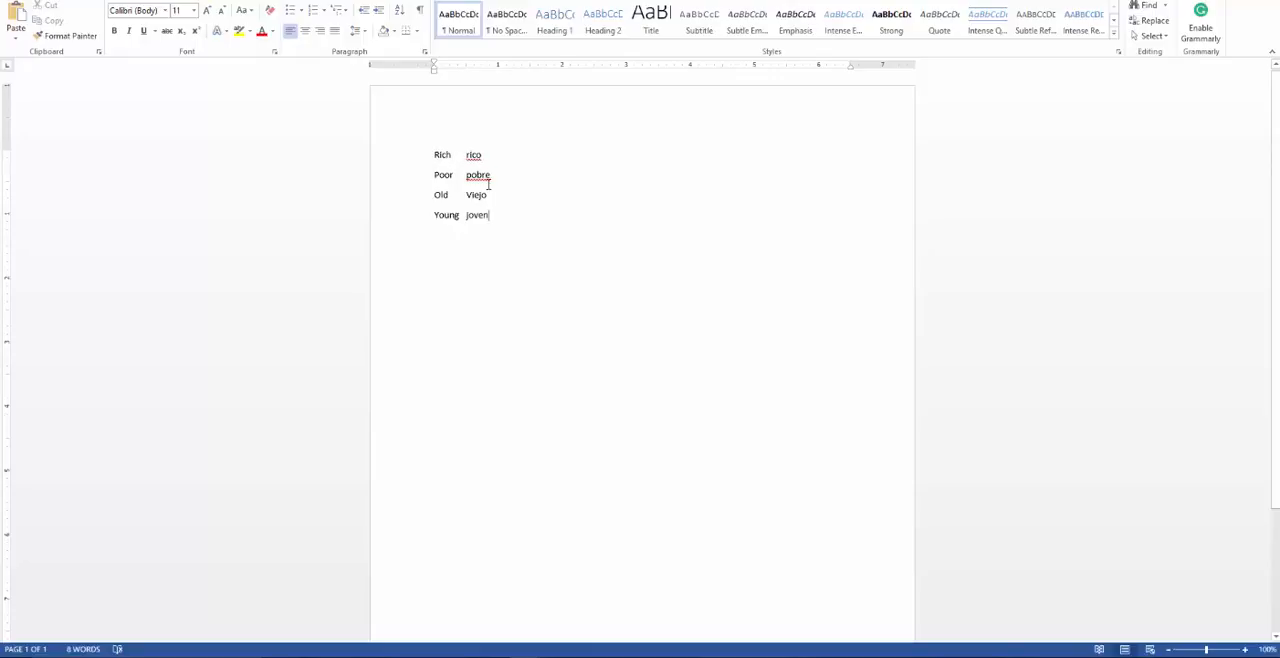
pyautogui.moveTo(490, 214); pyautogui.dragTo(443, 152)
pyautogui.hotkey('ctrl', 'c')
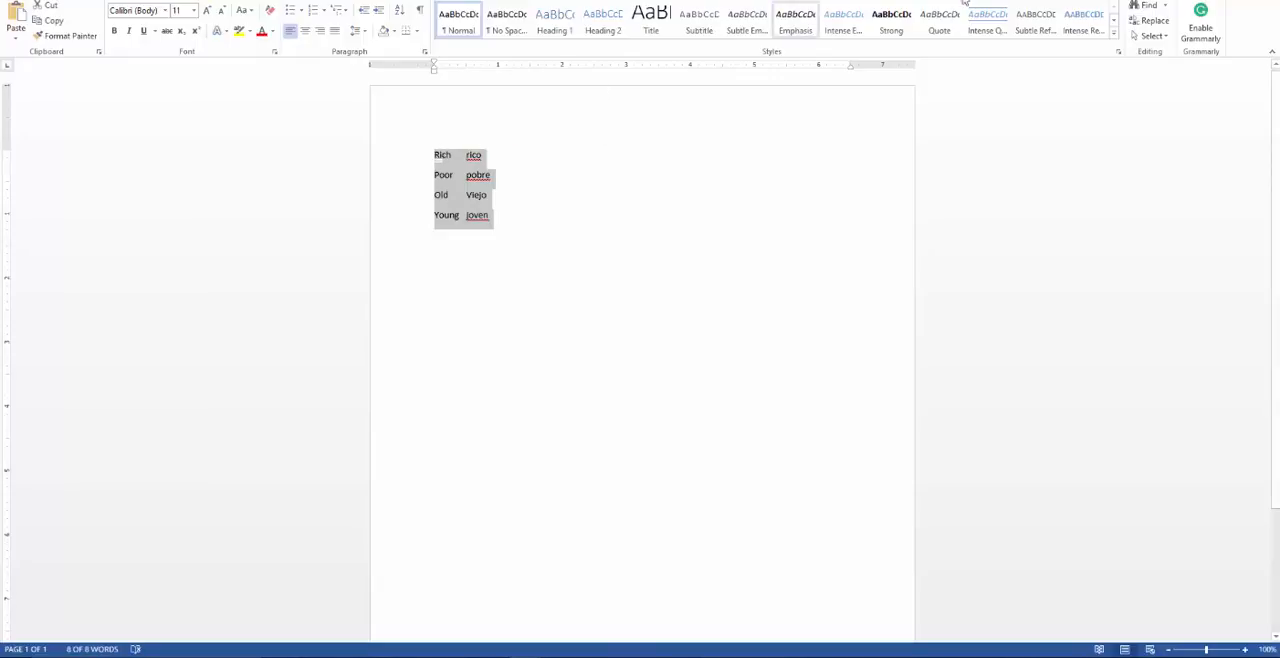
pyautogui.click(1208, 1)
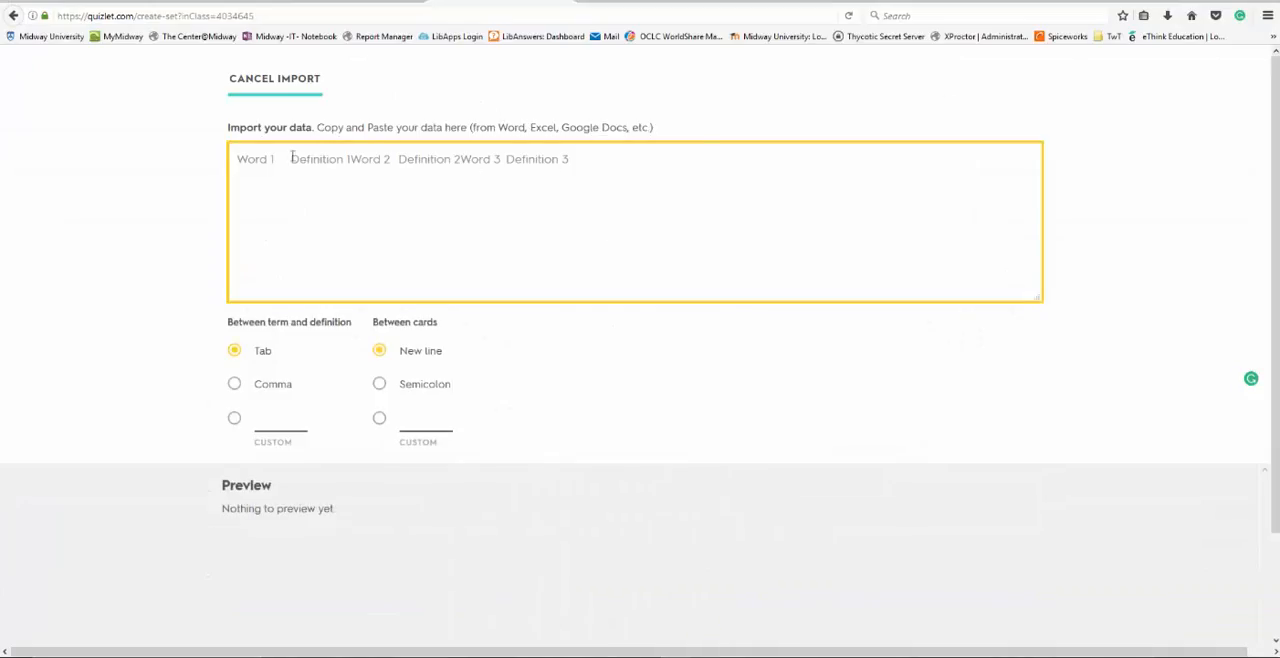
pyautogui.hotkey('ctrl', 'v')
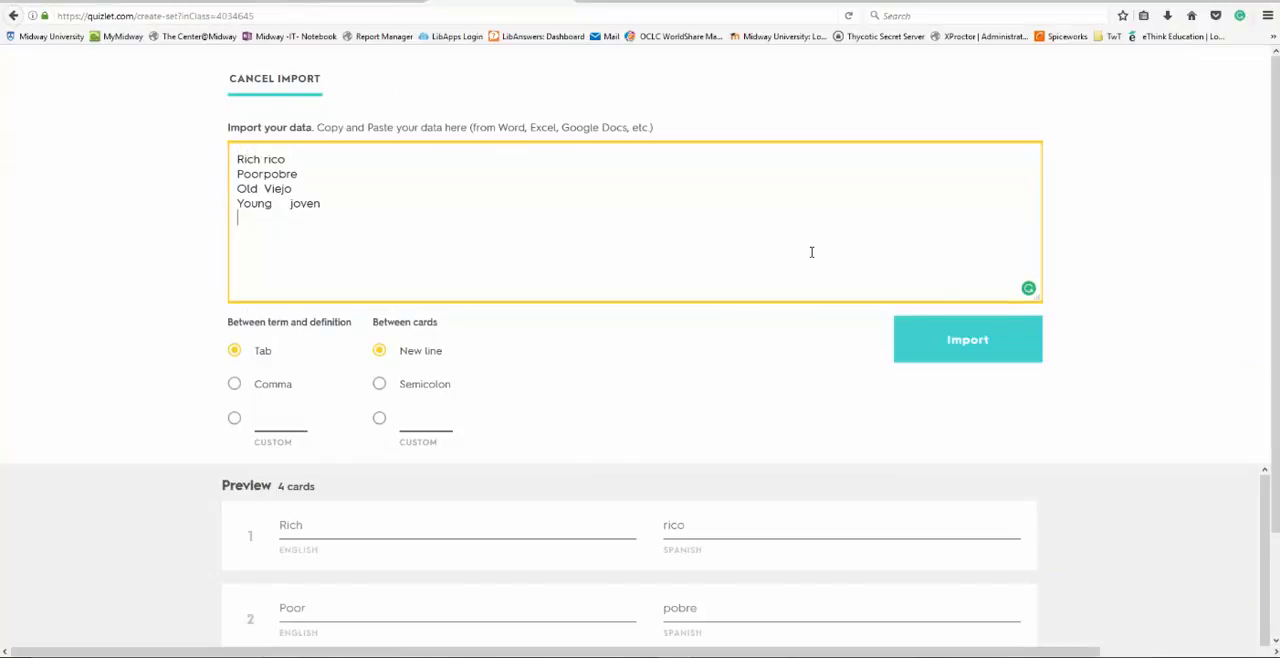
pyautogui.click(957, 341)
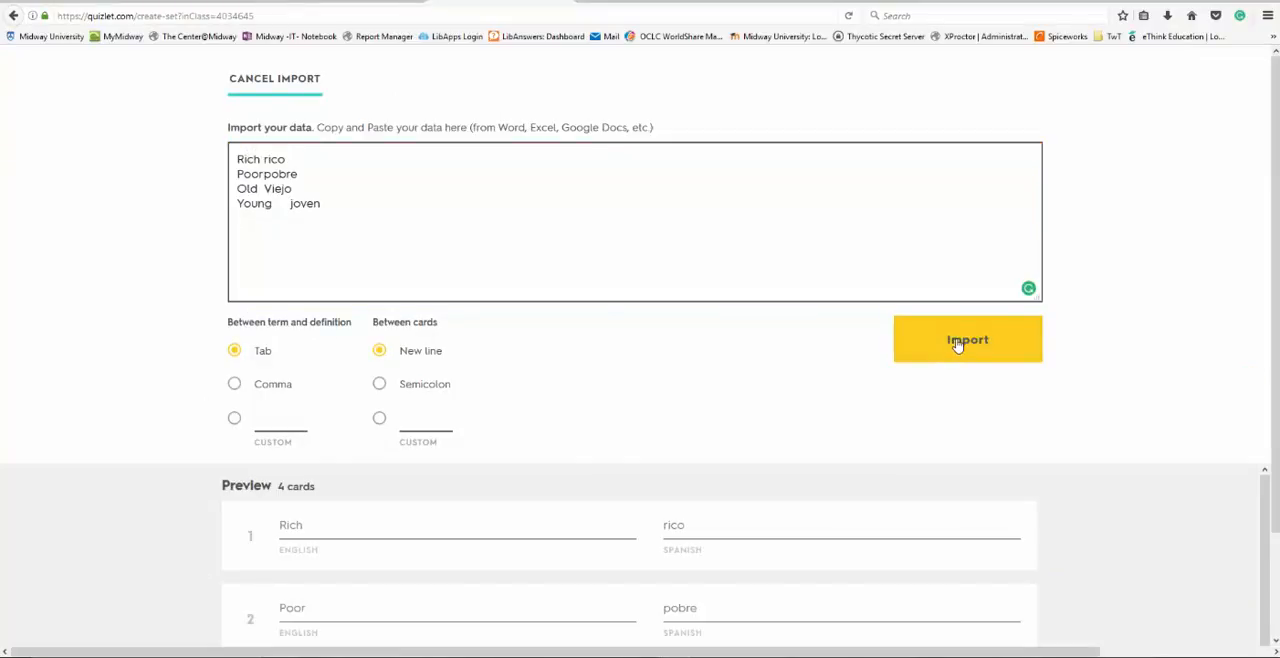
# - Create the Adjective study set from the completed cards and dismiss the sharing dialog
pyautogui.scroll(-2, 1110, 375)
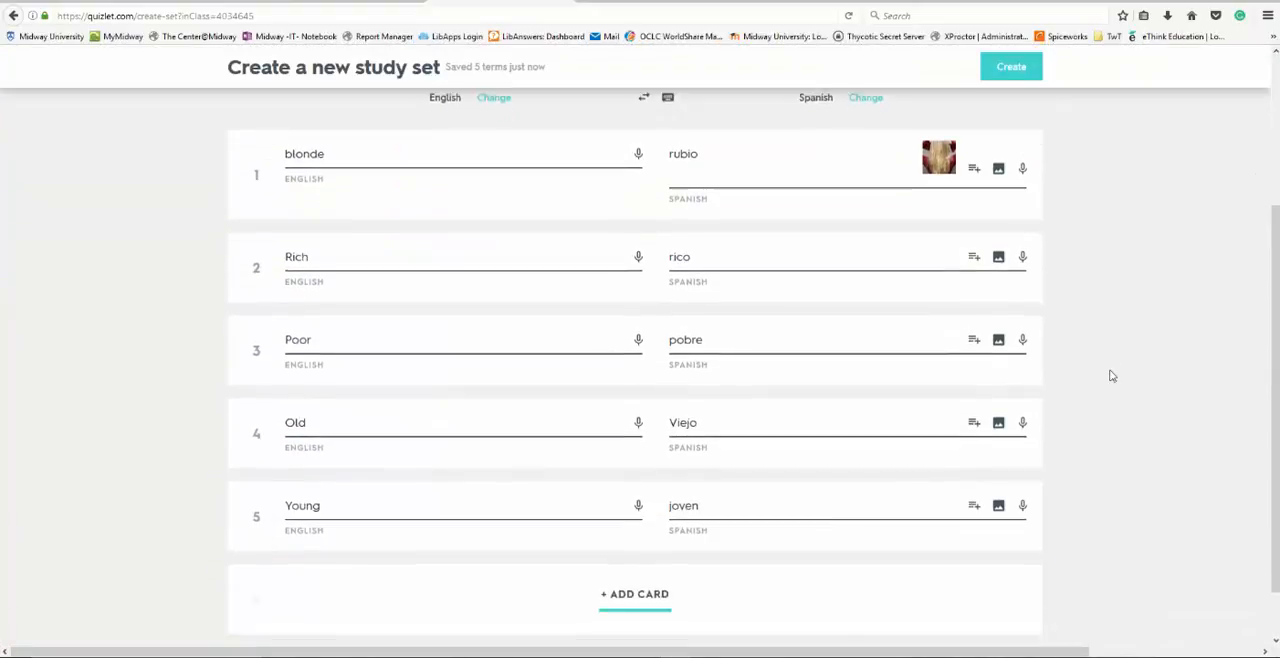
pyautogui.scroll(-1, 1110, 375)
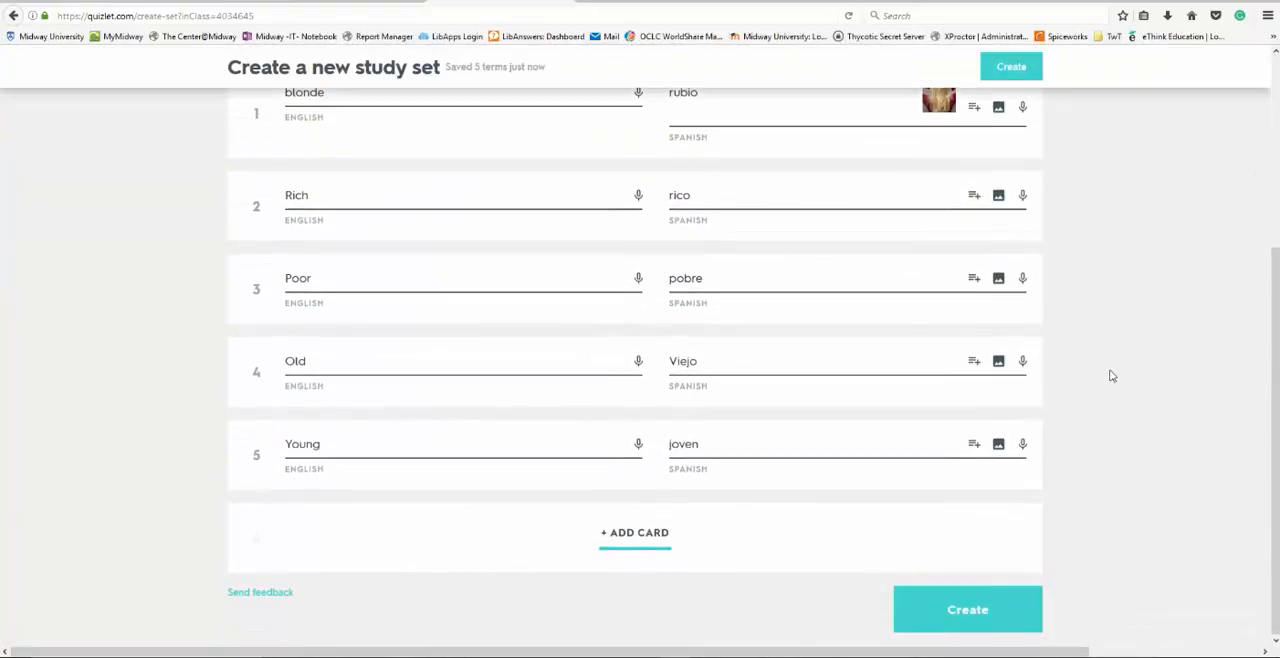
pyautogui.click(965, 611)
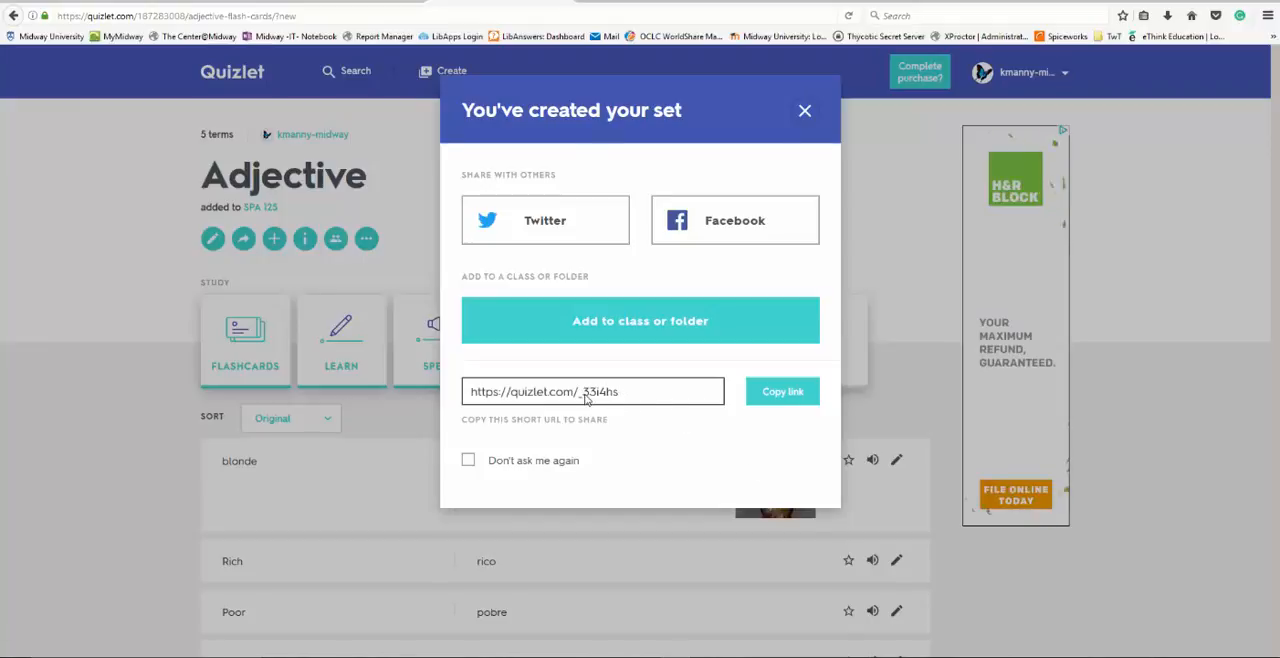
pyautogui.click(1141, 360)
# - Preview the set in Flashcards mode, flipping the first card and advancing through the following ones, and return to the set page
pyautogui.scroll(-2, 1141, 360)
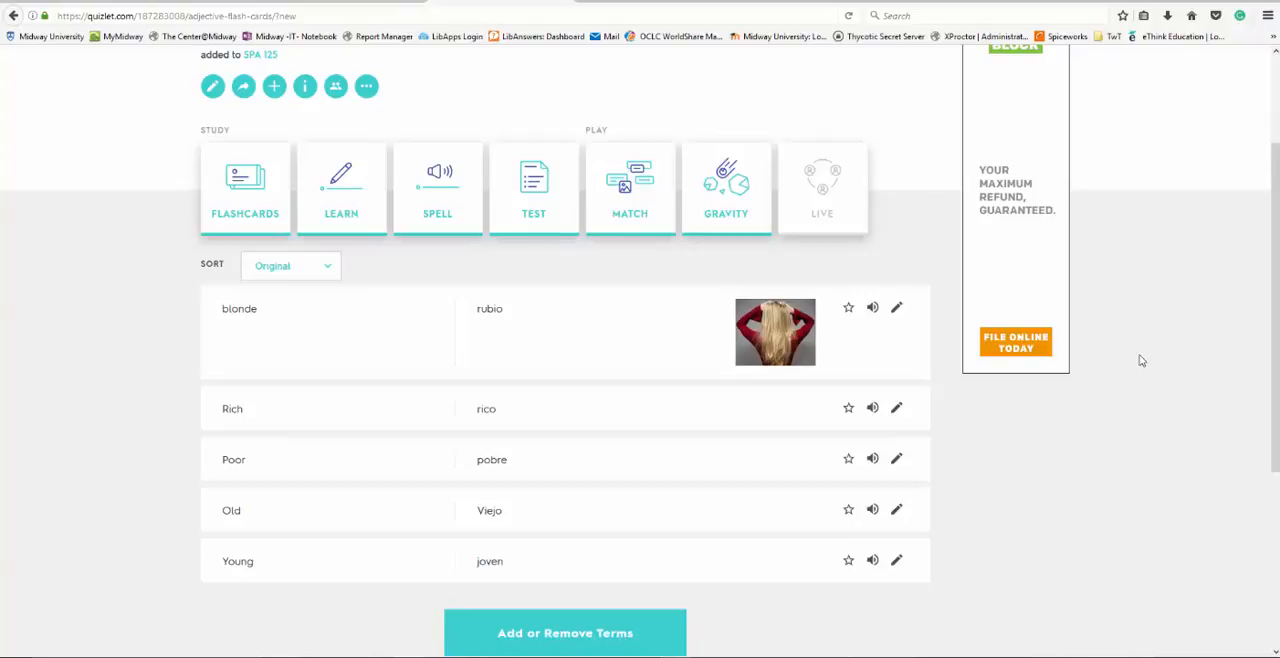
pyautogui.click(240, 185)
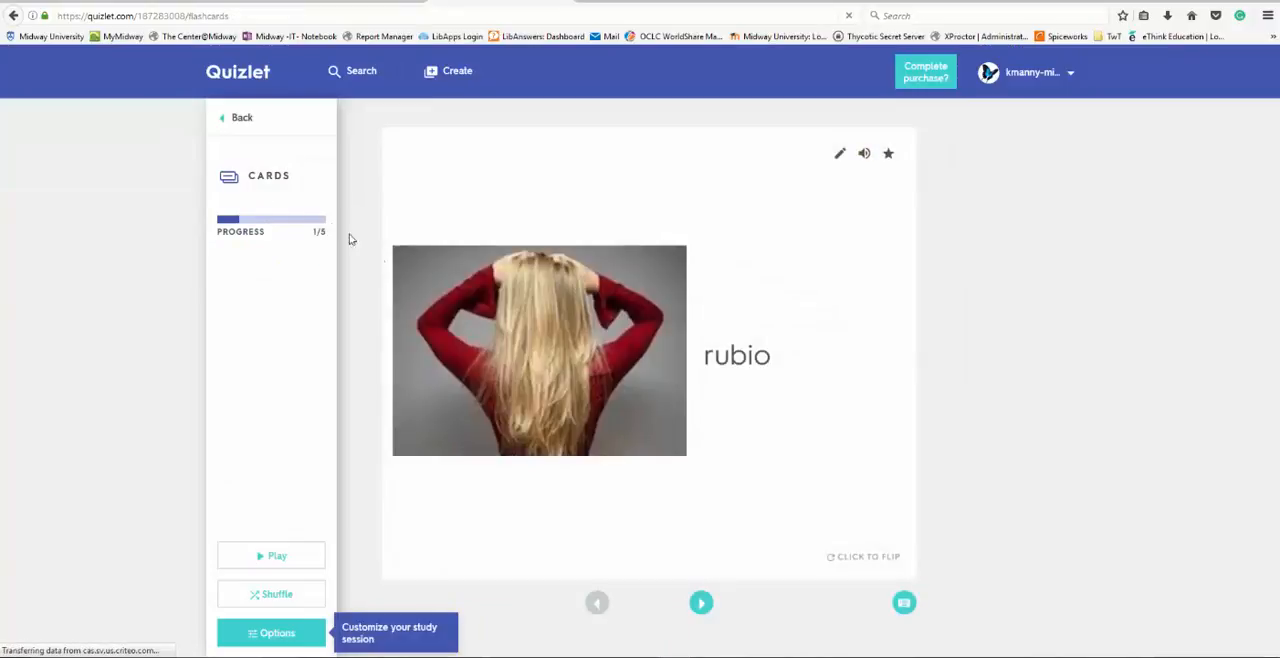
pyautogui.click(752, 428)
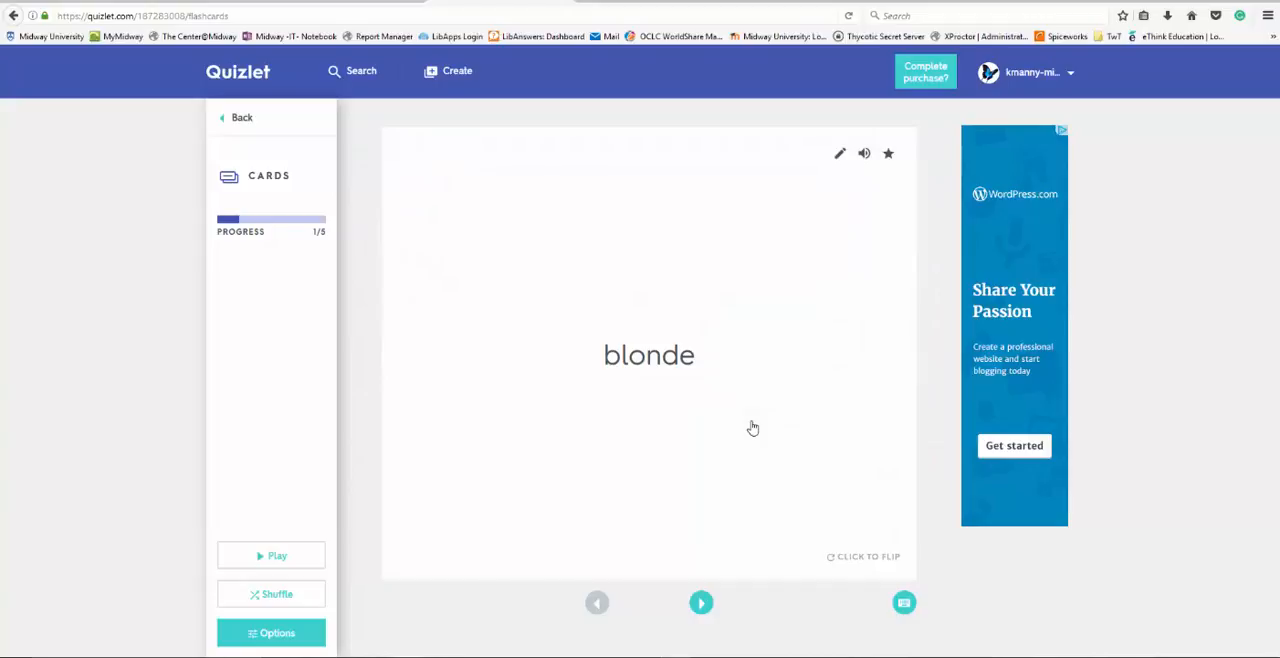
pyautogui.click(752, 428)
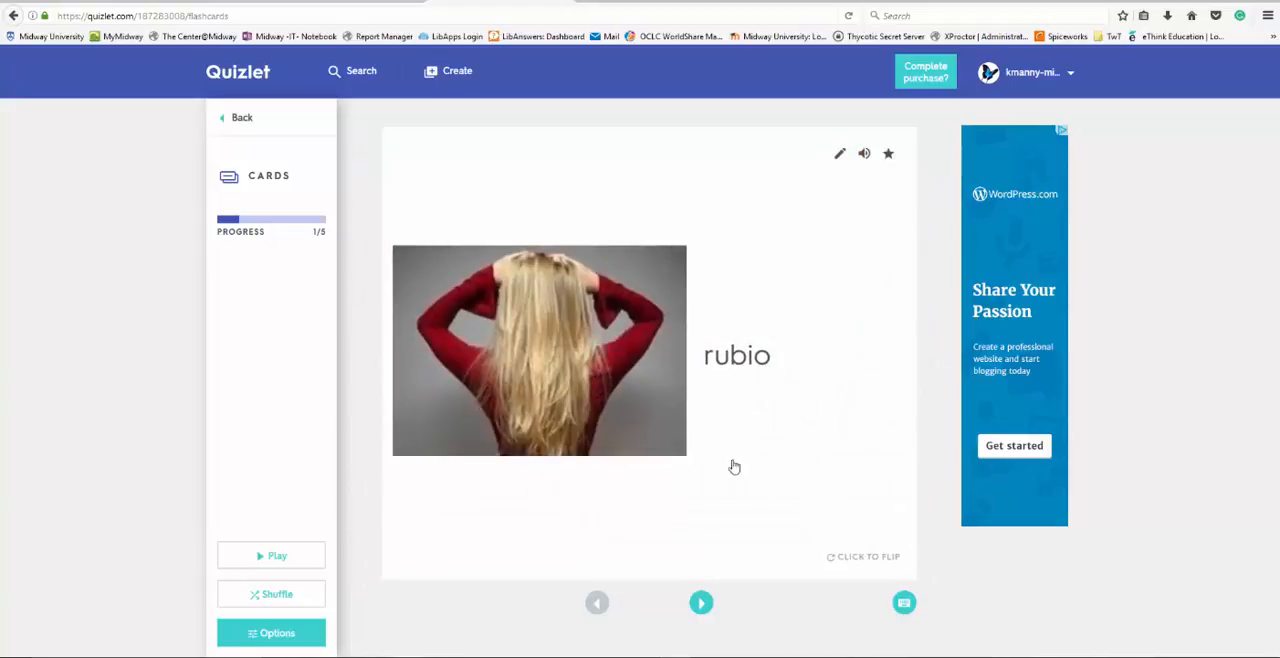
pyautogui.click(701, 604)
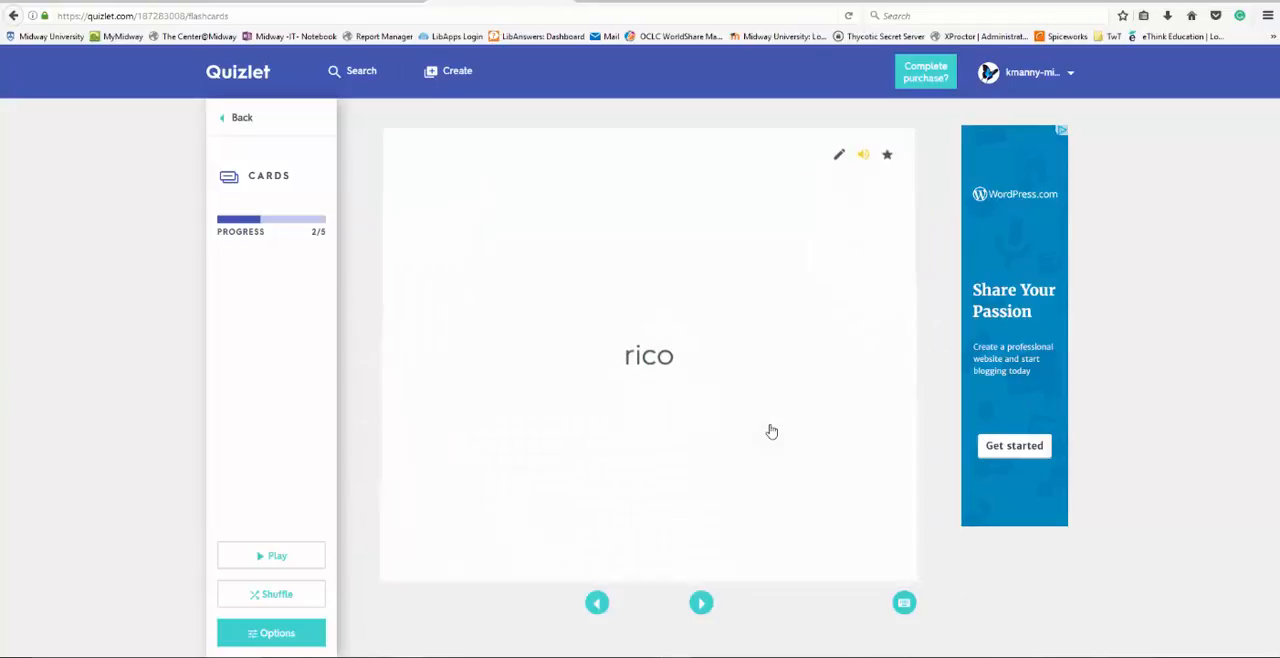
pyautogui.click(702, 603)
pyautogui.click(242, 119)
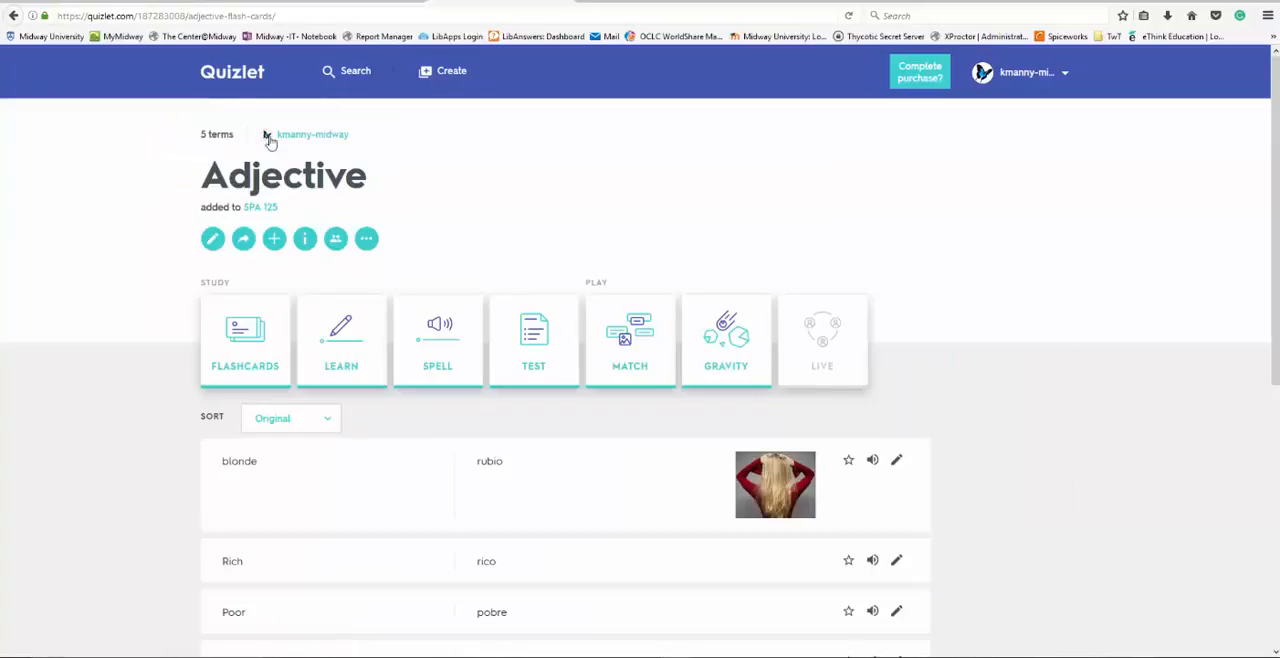
# - Start the Learn activity for the set and answer the prompt Viejo with old
pyautogui.click(343, 332)
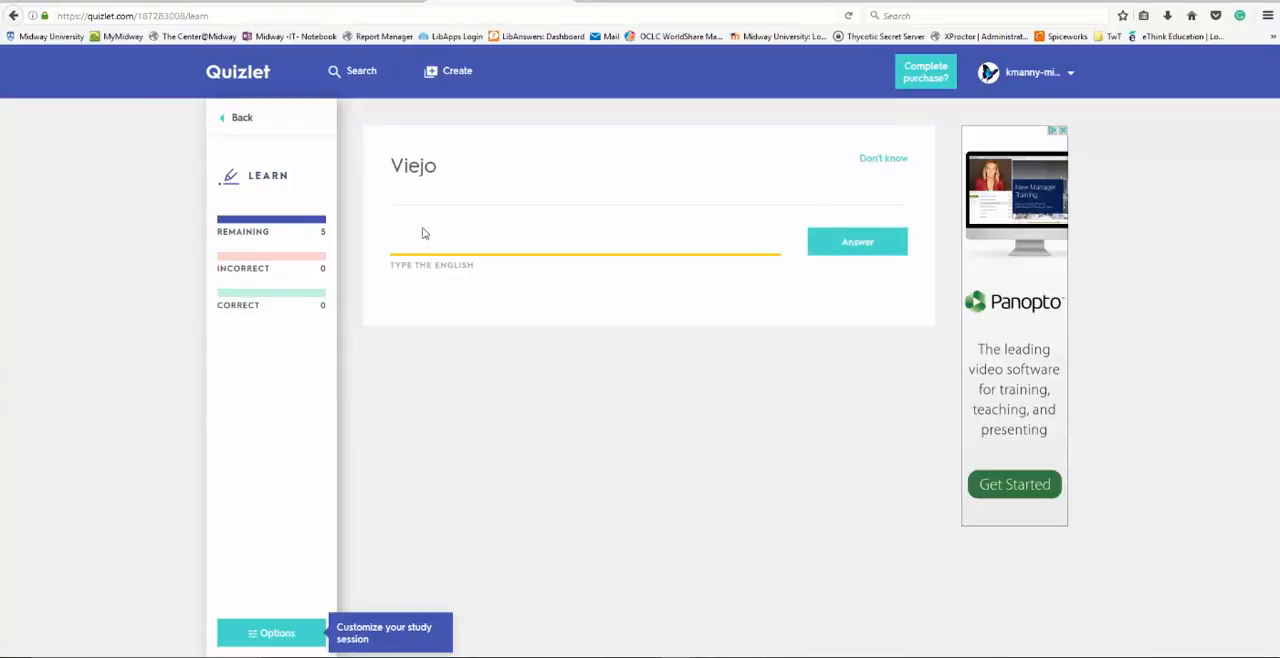
pyautogui.write('old')
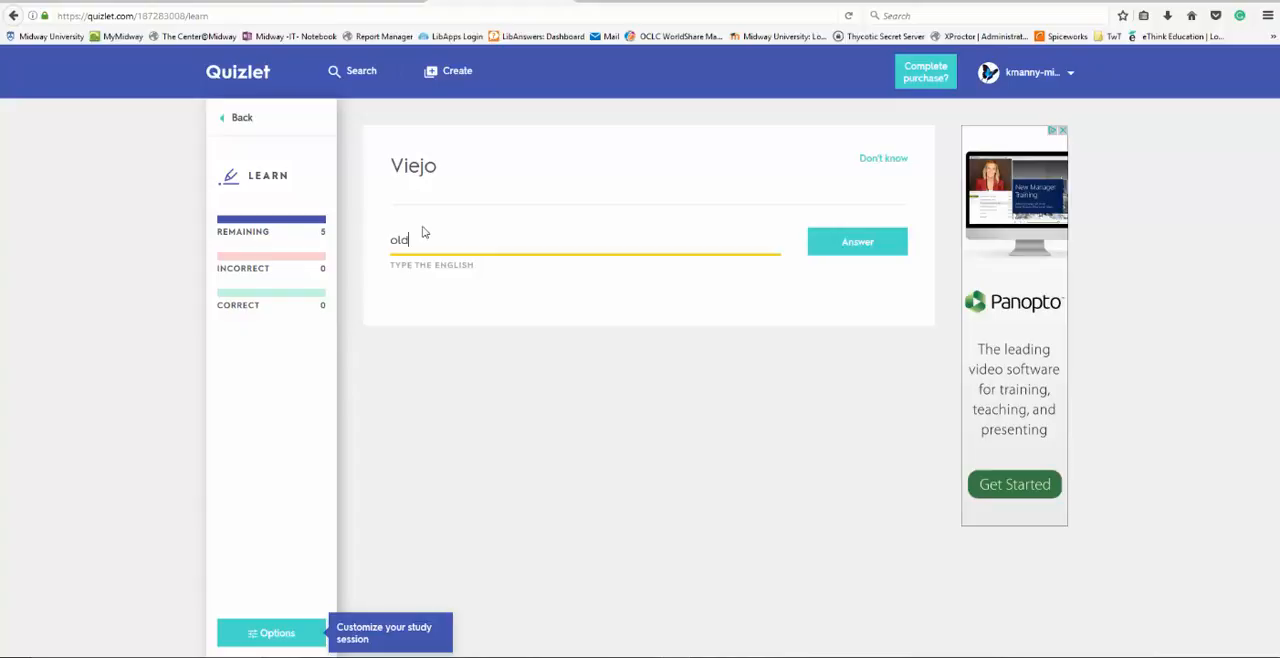
pyautogui.click(857, 241)
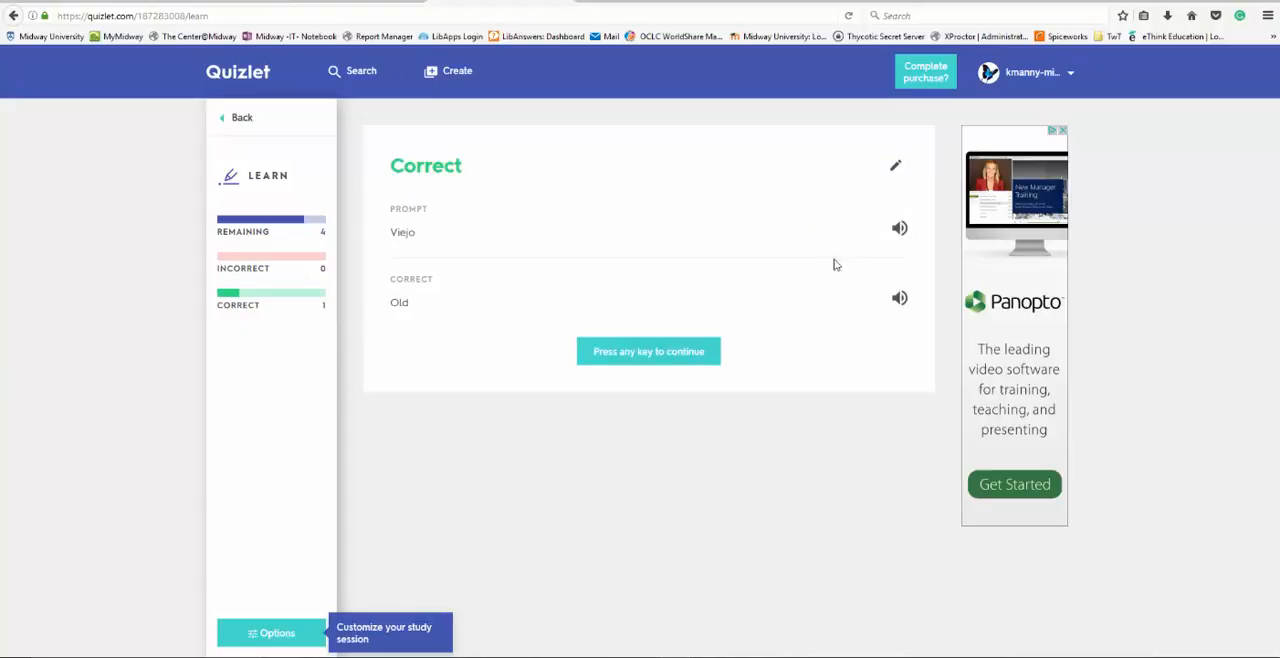
# - Continue the Learn activity and answer the prompt pobre with poor
pyautogui.click(695, 352)
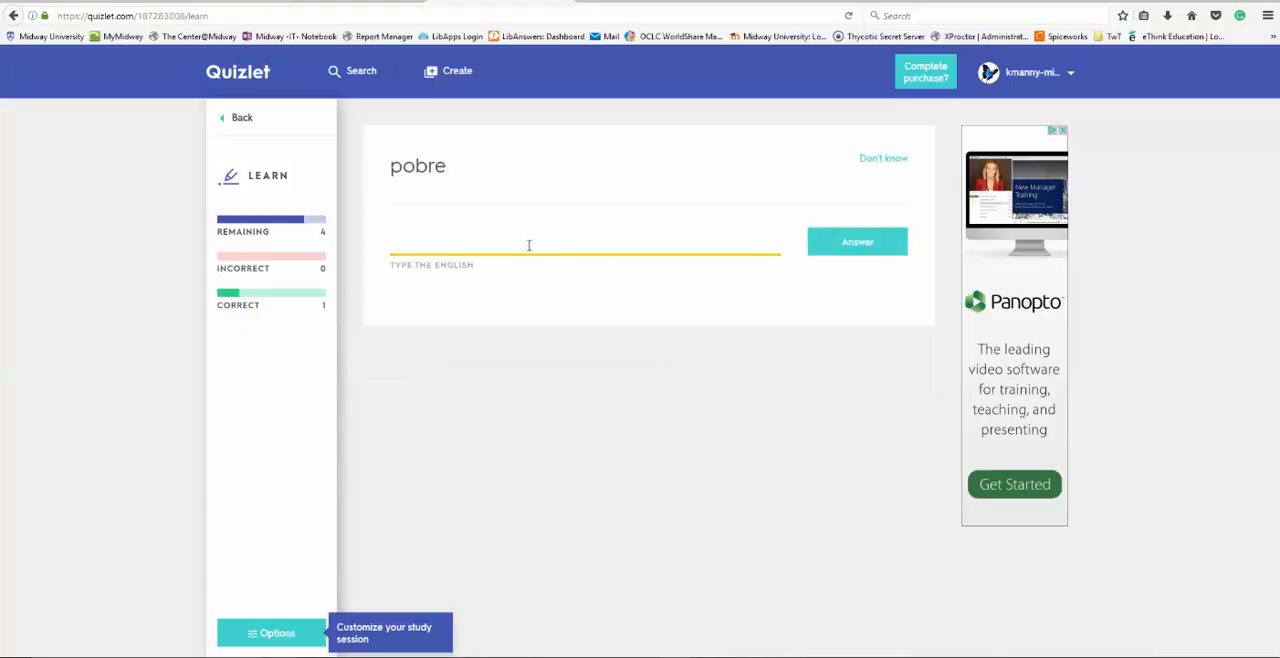
pyautogui.write('poor')
pyautogui.click(842, 243)
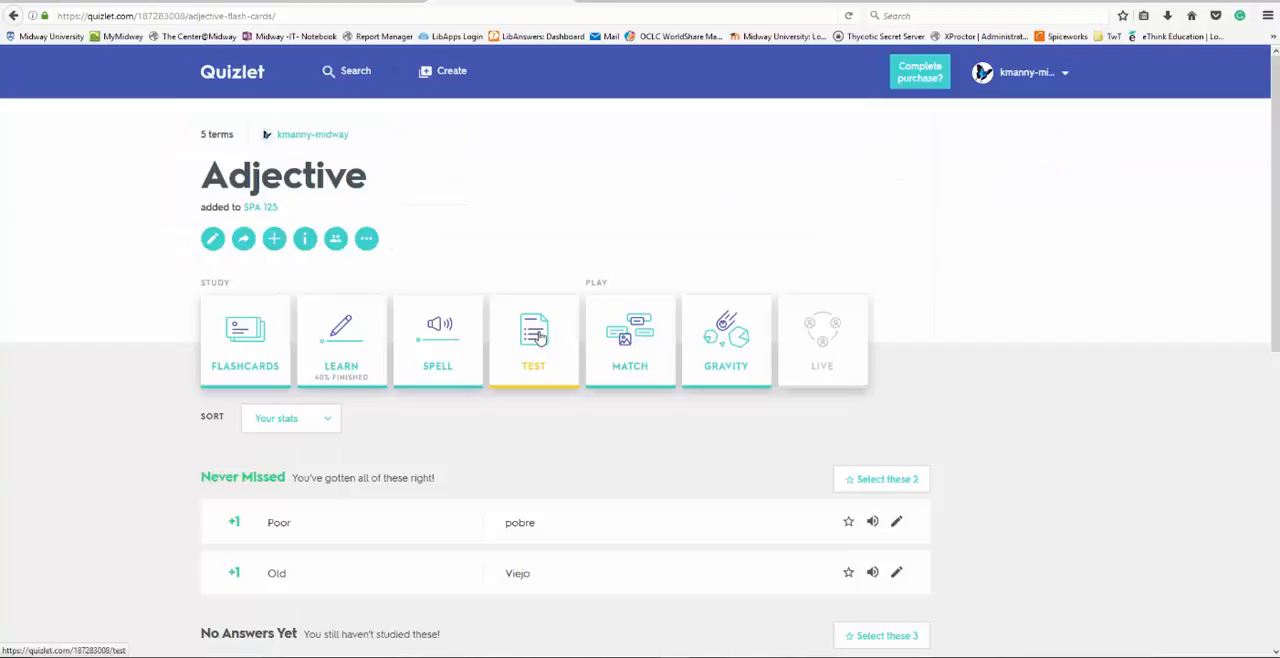
# - Open the set's Test mode, look through its written, multiple choice and true/false questions, and return to the set page
pyautogui.click(538, 338)
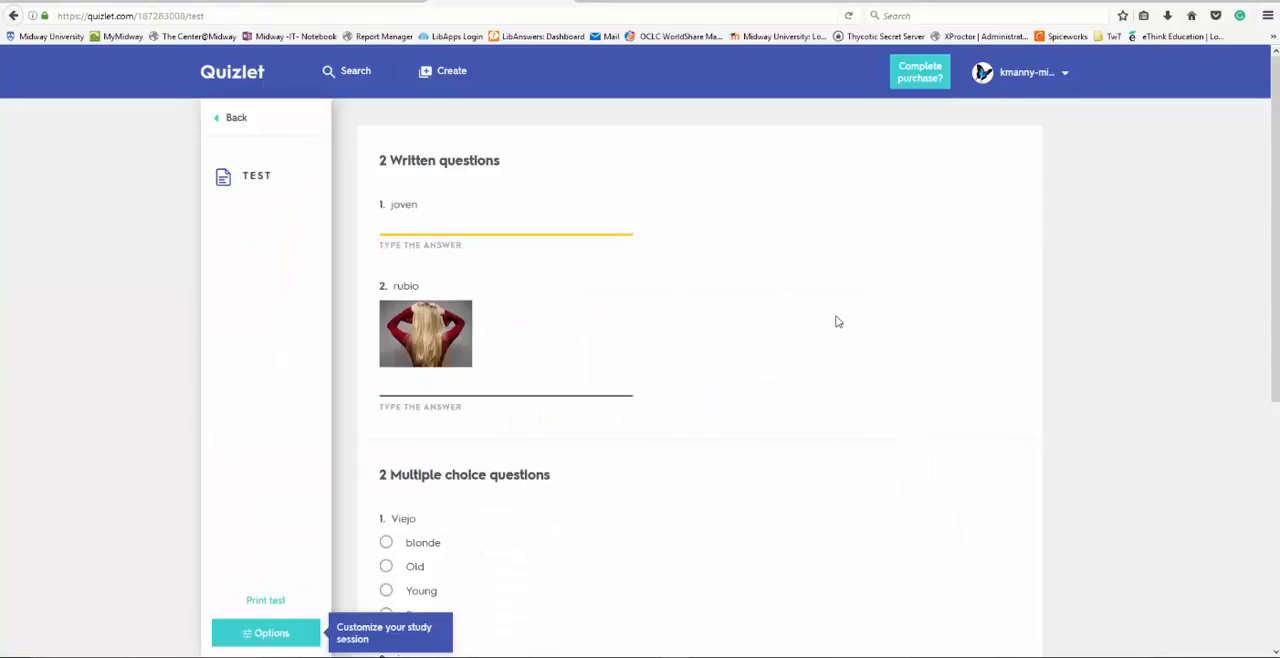
pyautogui.scroll(-5, 838, 322)
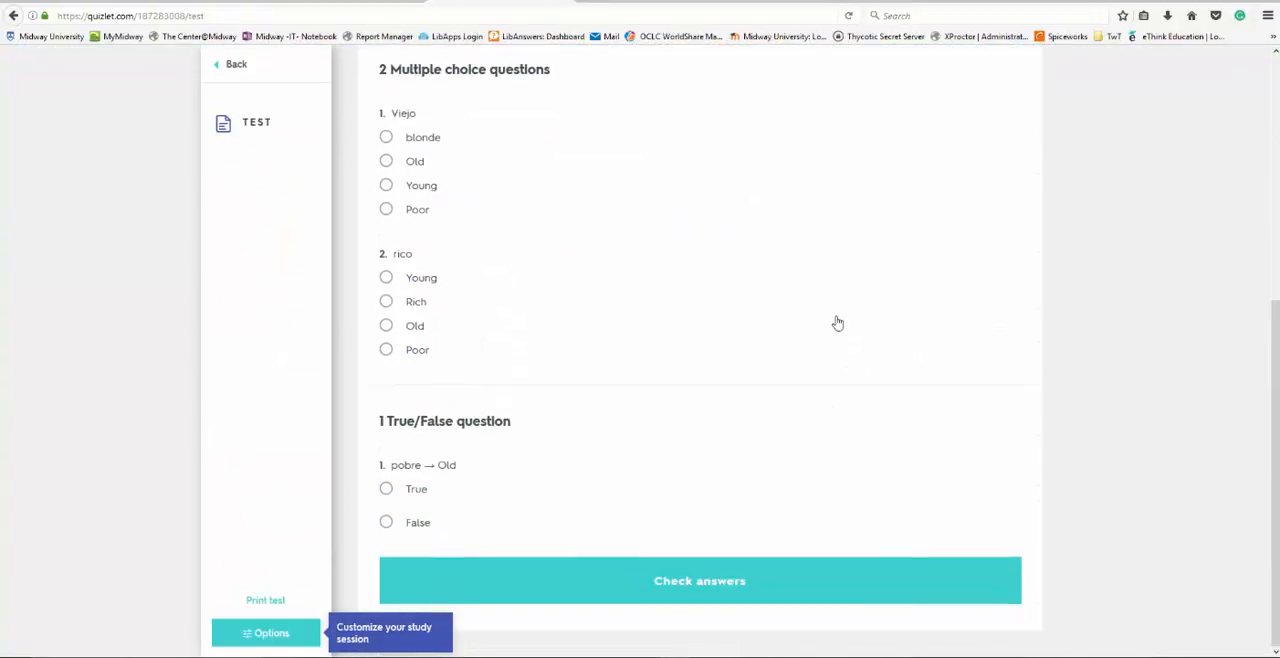
pyautogui.scroll(5, 838, 322)
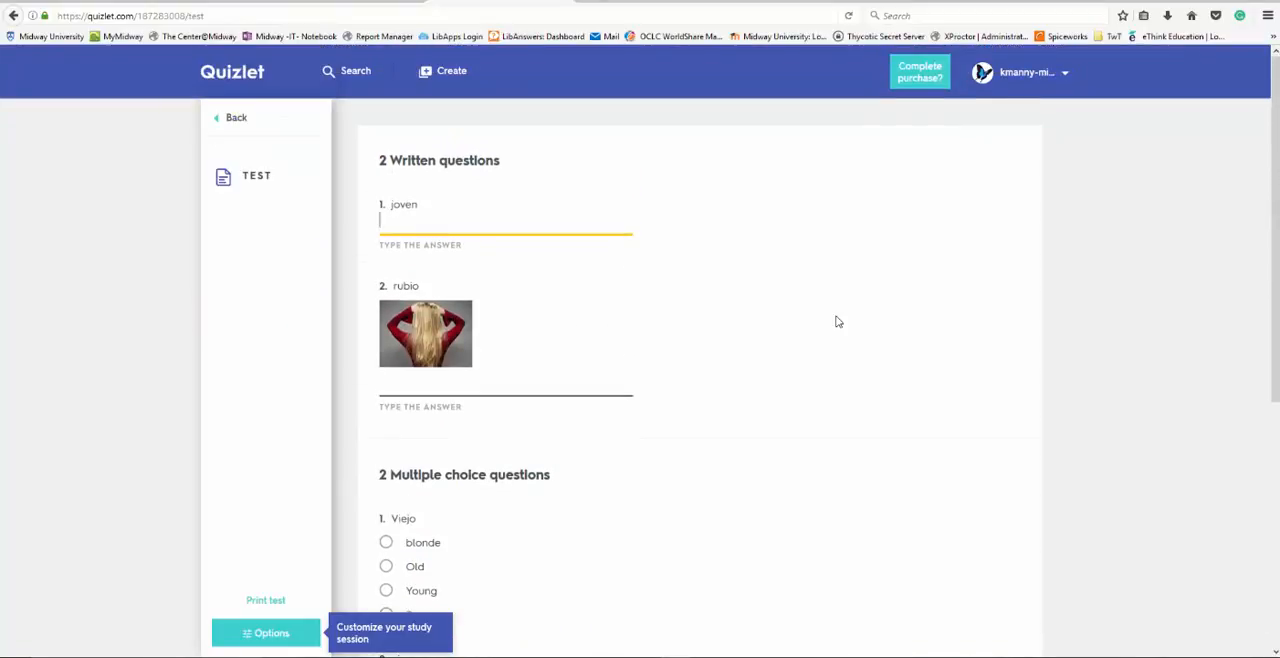
pyautogui.click(232, 120)
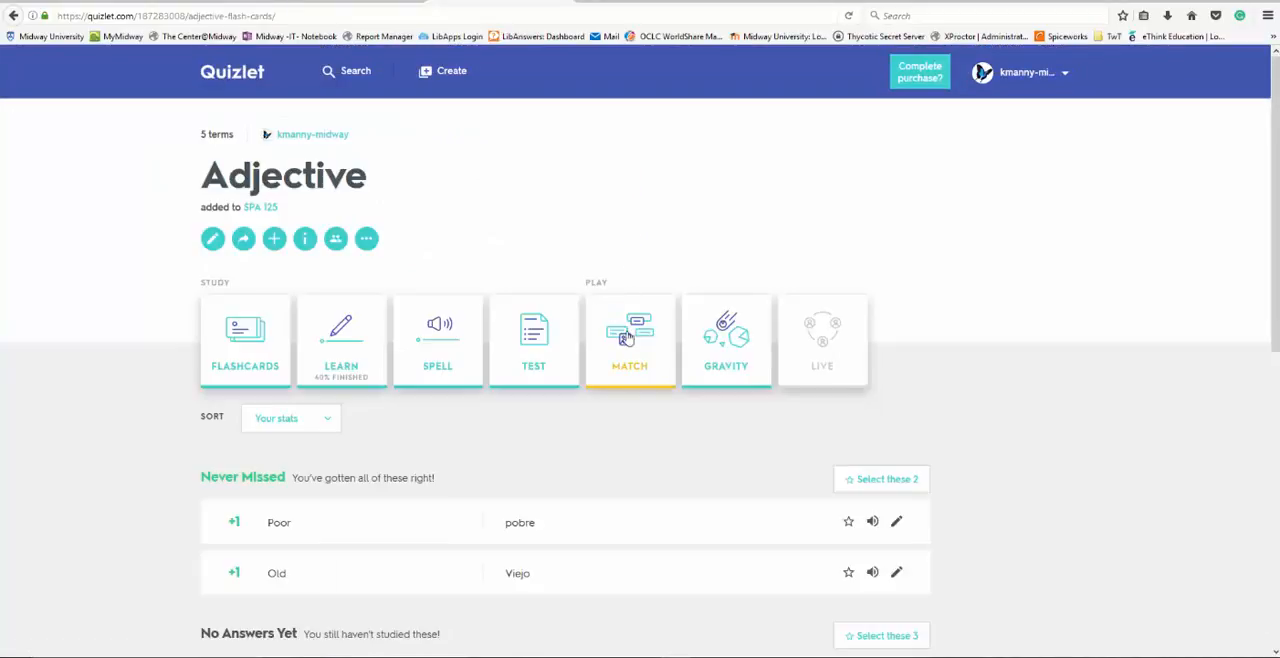
# - Play the Match game by pairing Poor–pobre, Viejo–Old, Rich–rico, blonde–rubio and joven–Young, and return to the set page
pyautogui.click(636, 341)
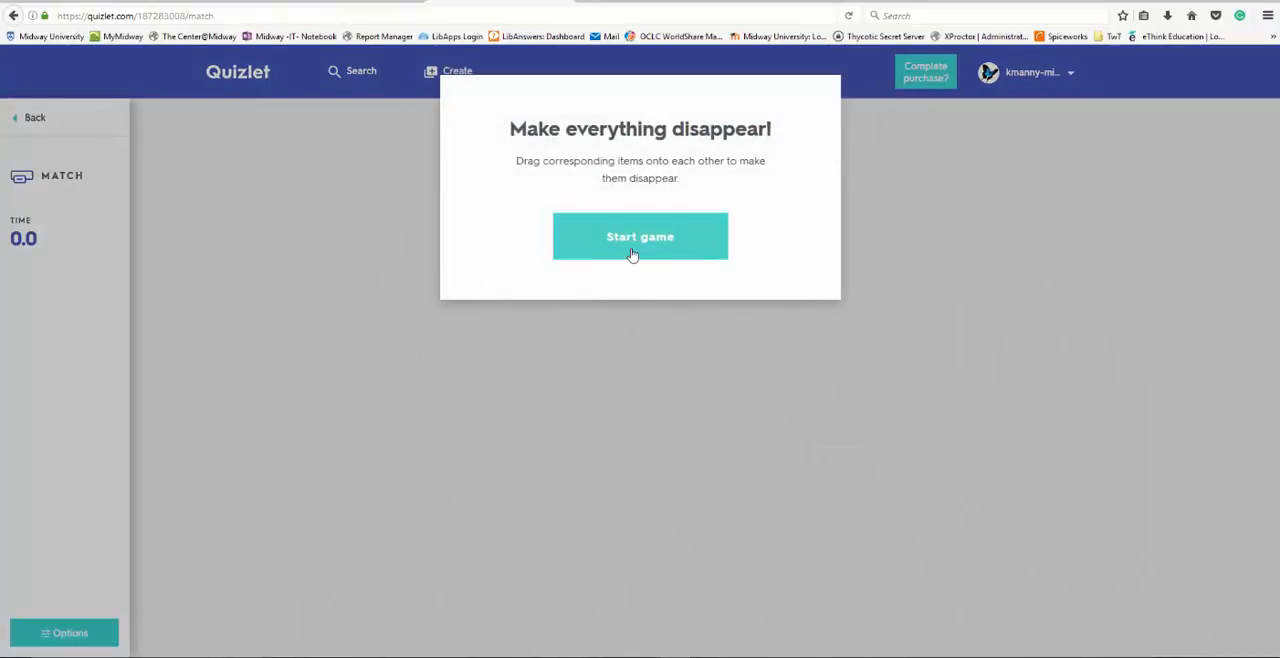
pyautogui.click(632, 241)
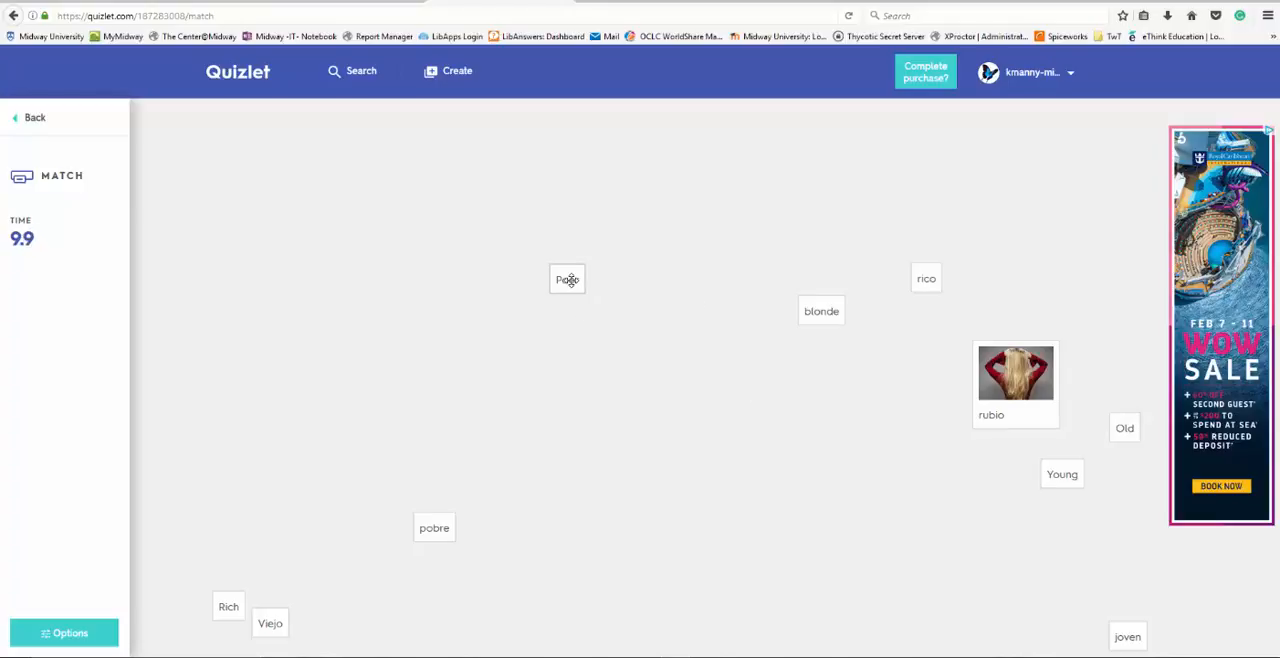
pyautogui.moveTo(566, 279); pyautogui.dragTo(440, 524)
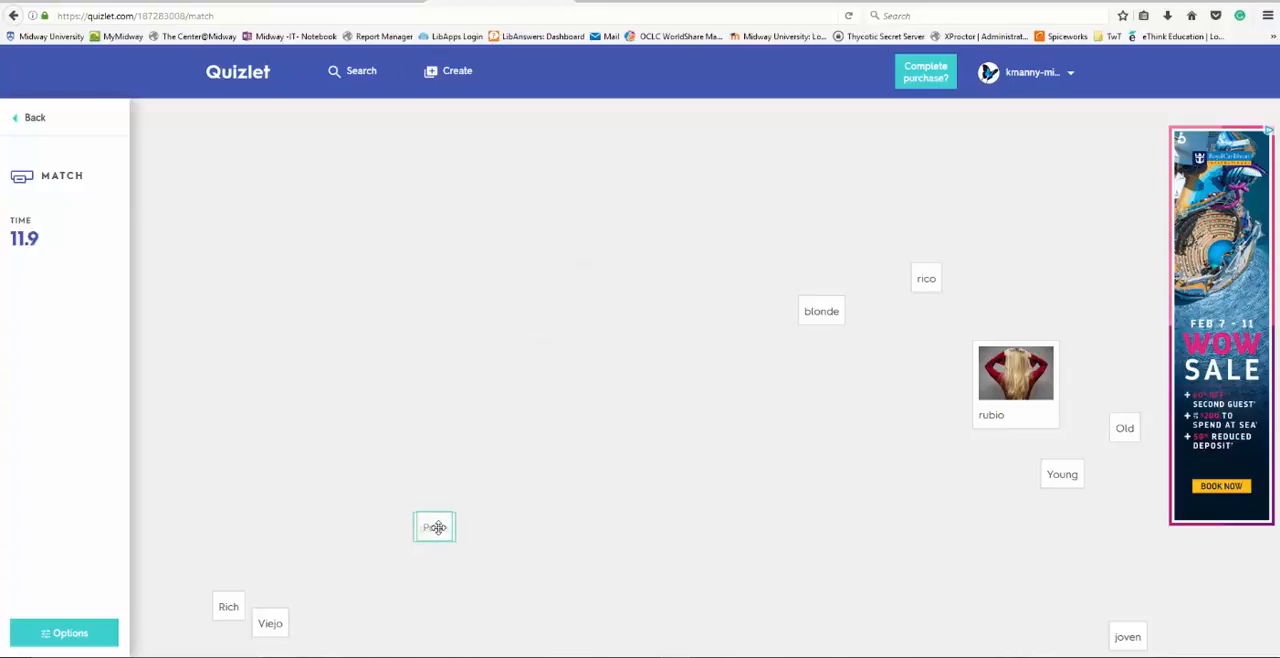
pyautogui.moveTo(271, 620); pyautogui.dragTo(1133, 432)
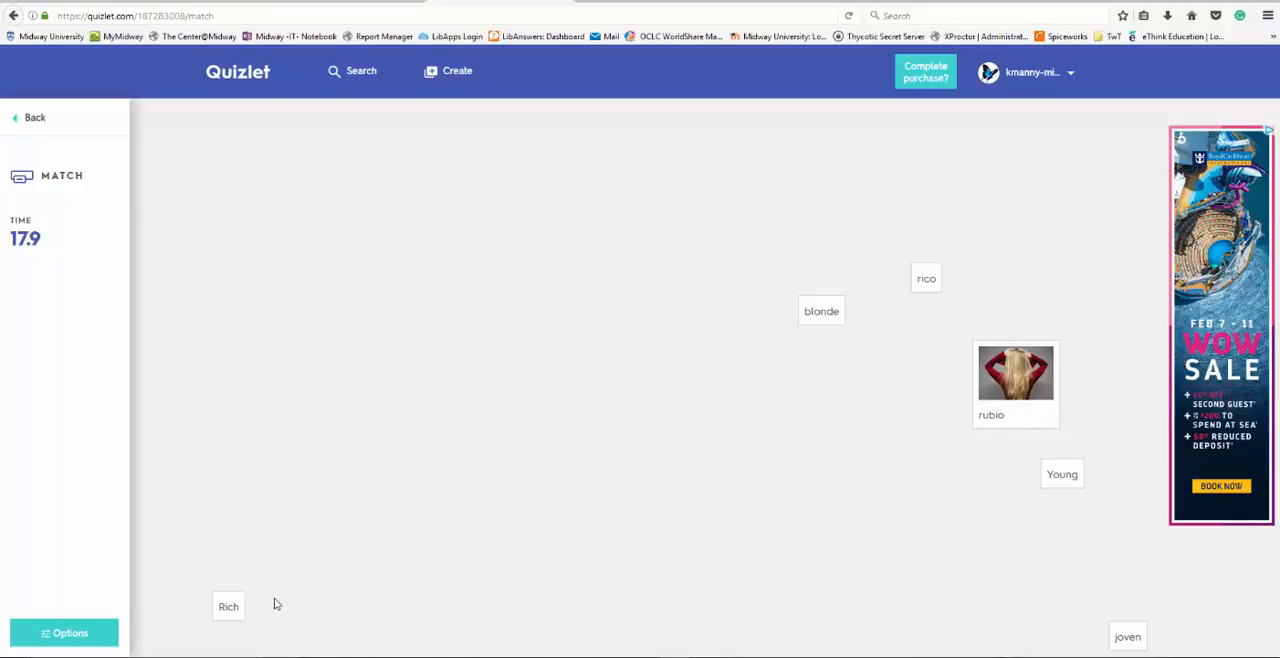
pyautogui.moveTo(230, 606); pyautogui.dragTo(928, 278)
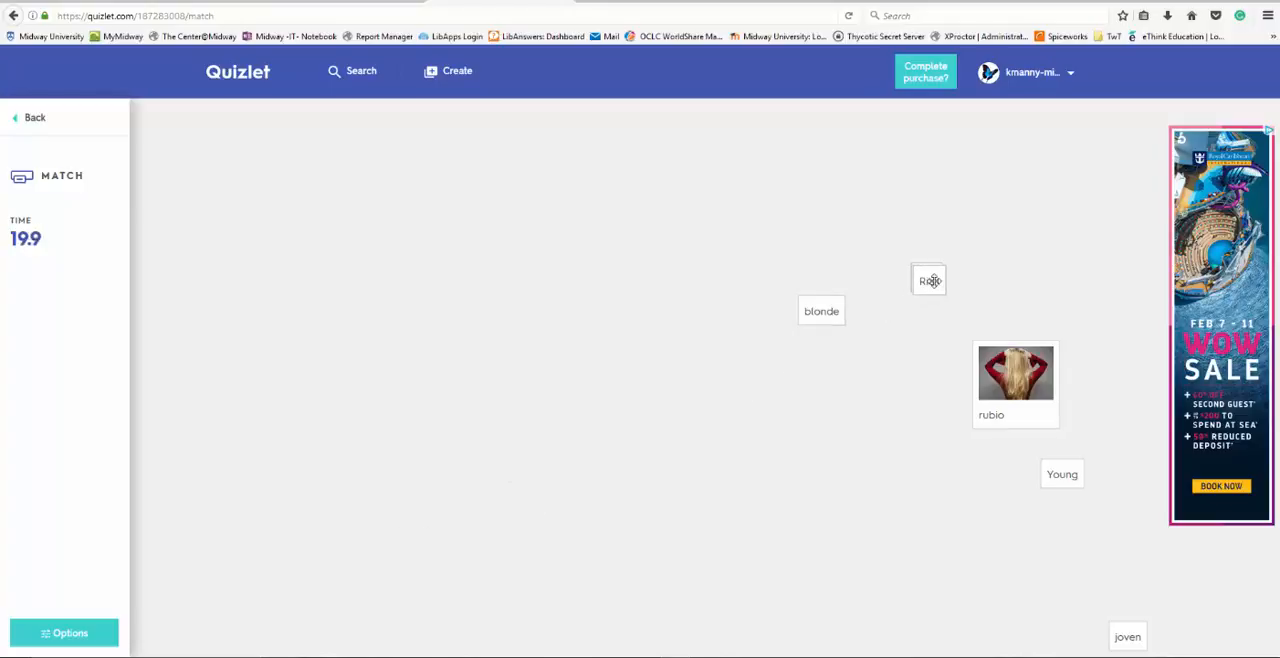
pyautogui.moveTo(835, 311); pyautogui.dragTo(1021, 367)
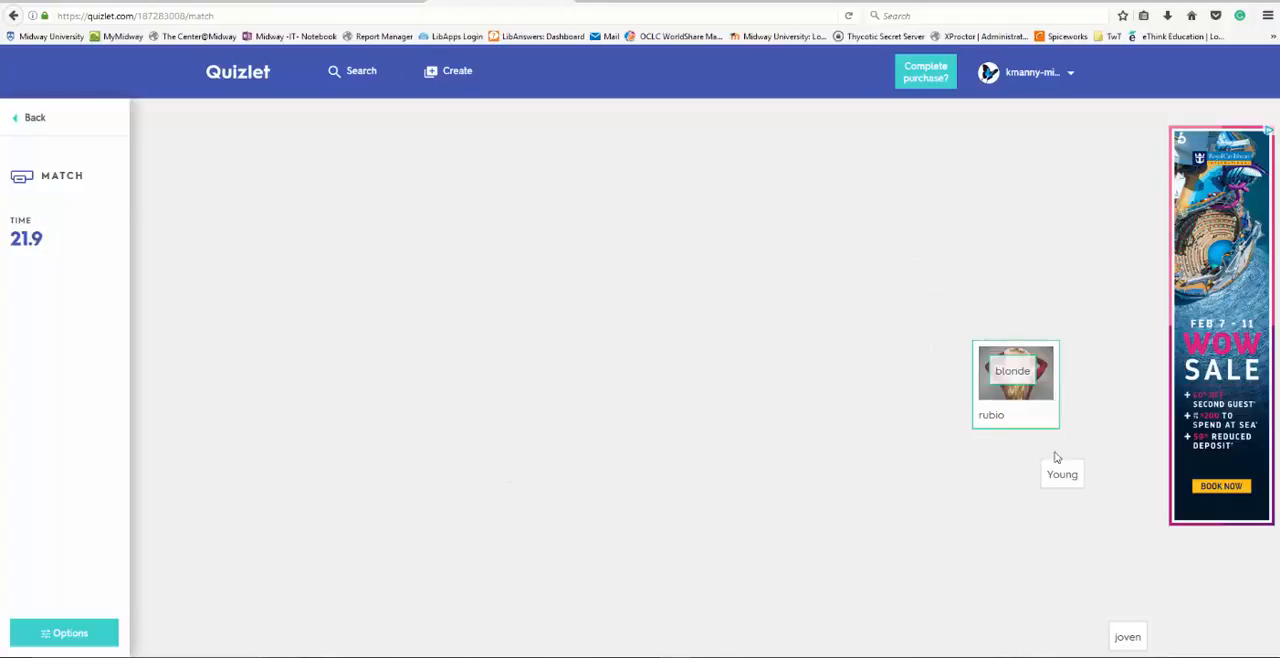
pyautogui.moveTo(1118, 627); pyautogui.dragTo(1065, 472)
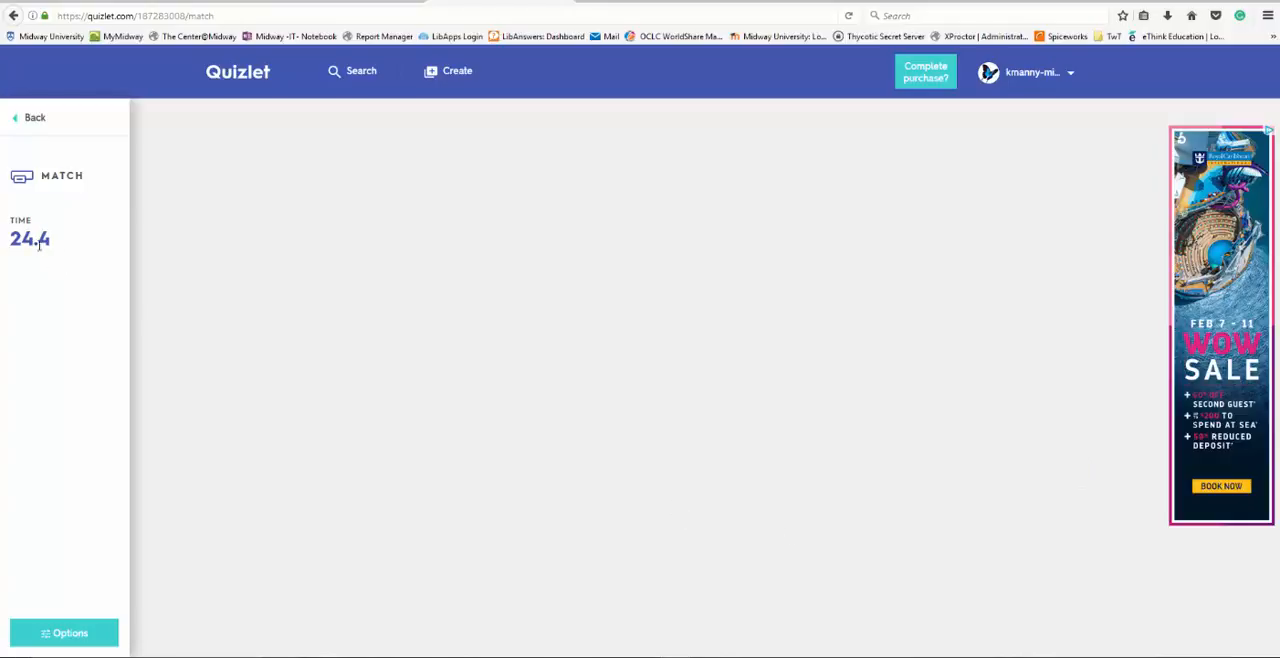
pyautogui.click(33, 119)
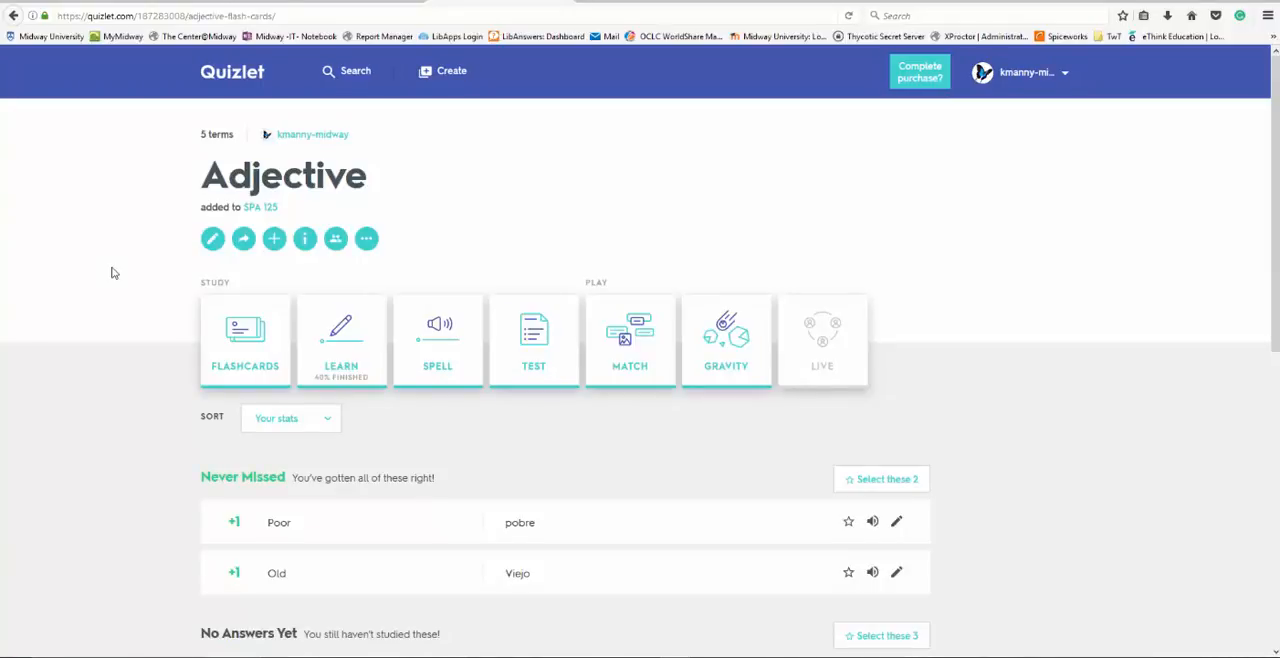
# - Review the Adjective set's sharing options and class assignments, closing each dialog, and open its Class Progress
pyautogui.click(242, 238)
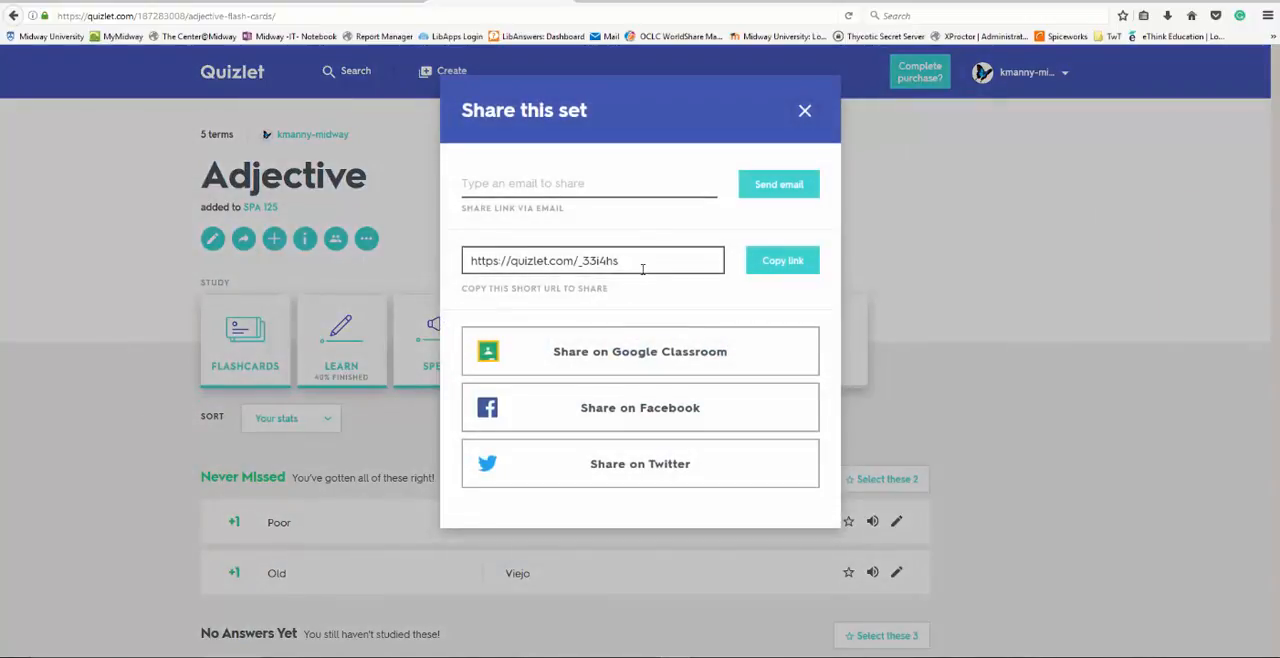
pyautogui.click(805, 112)
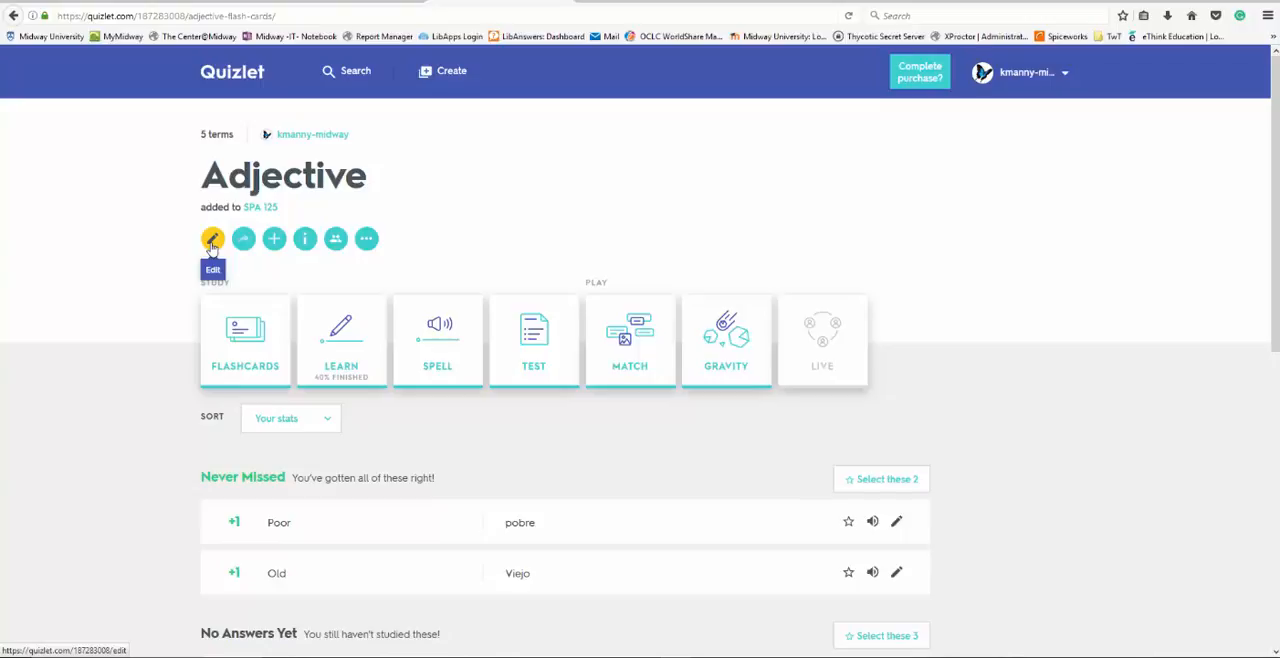
pyautogui.click(274, 240)
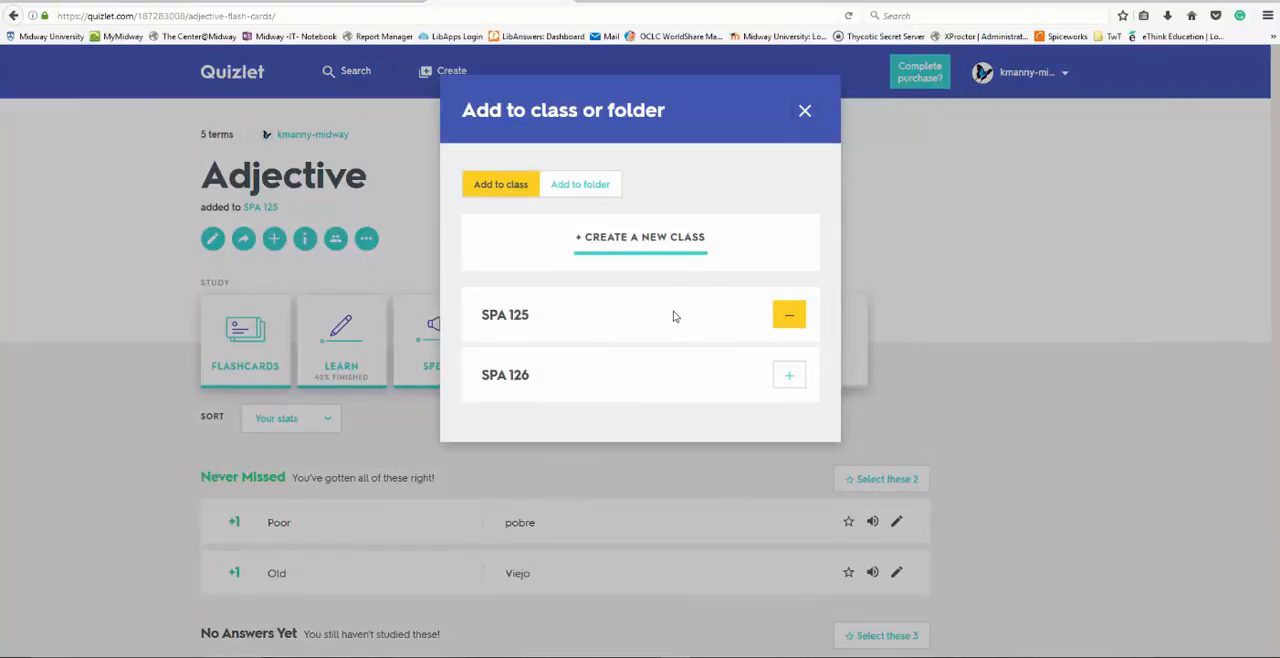
pyautogui.click(805, 112)
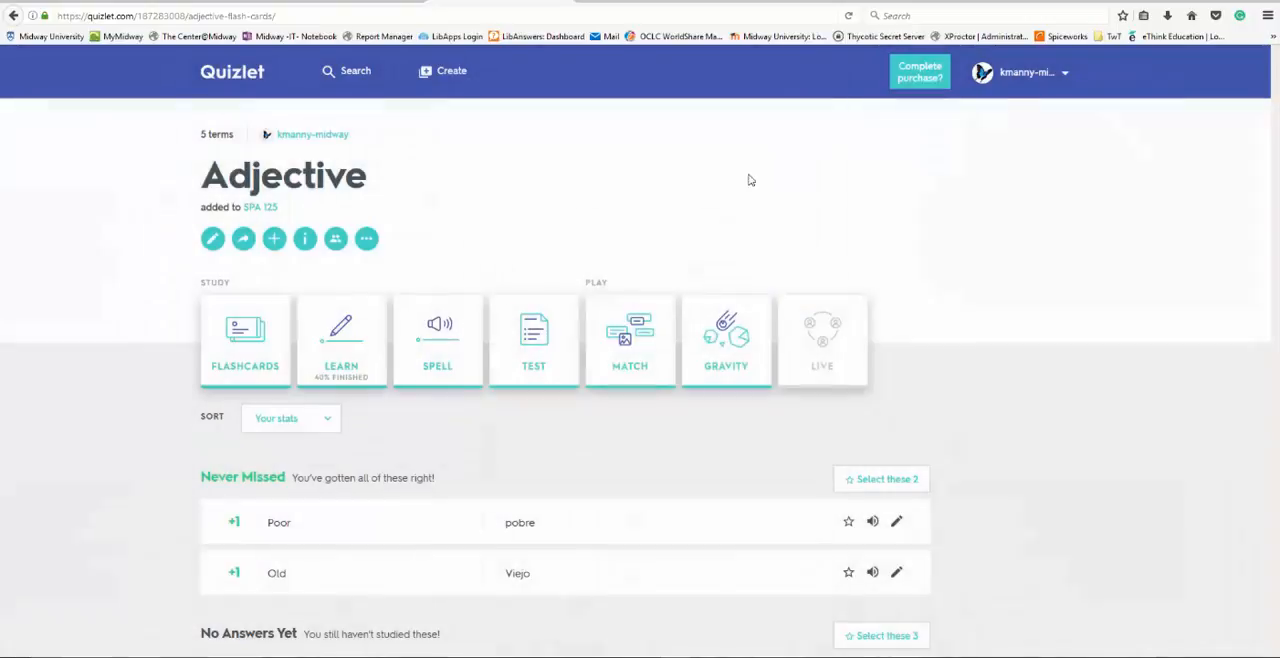
pyautogui.click(337, 241)
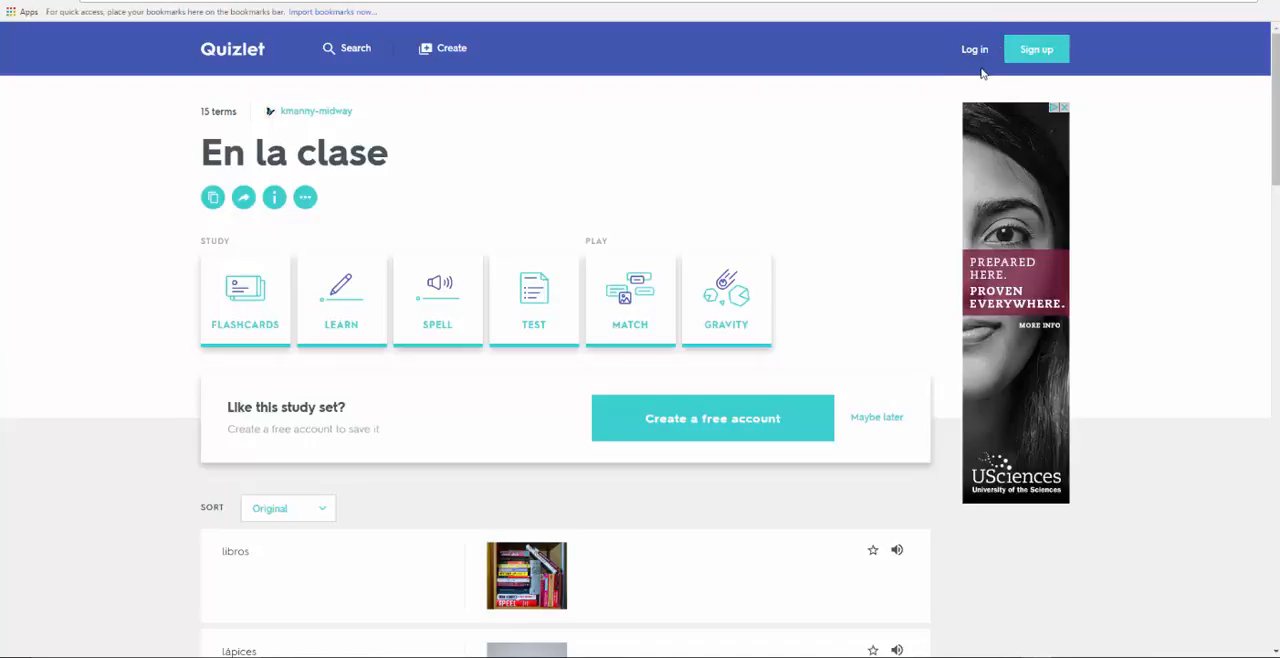
# - Look through the En la clase terms, preview the set in Flashcards mode with automatic playback, and go back to the set page
pyautogui.scroll(-3, 118, 366)
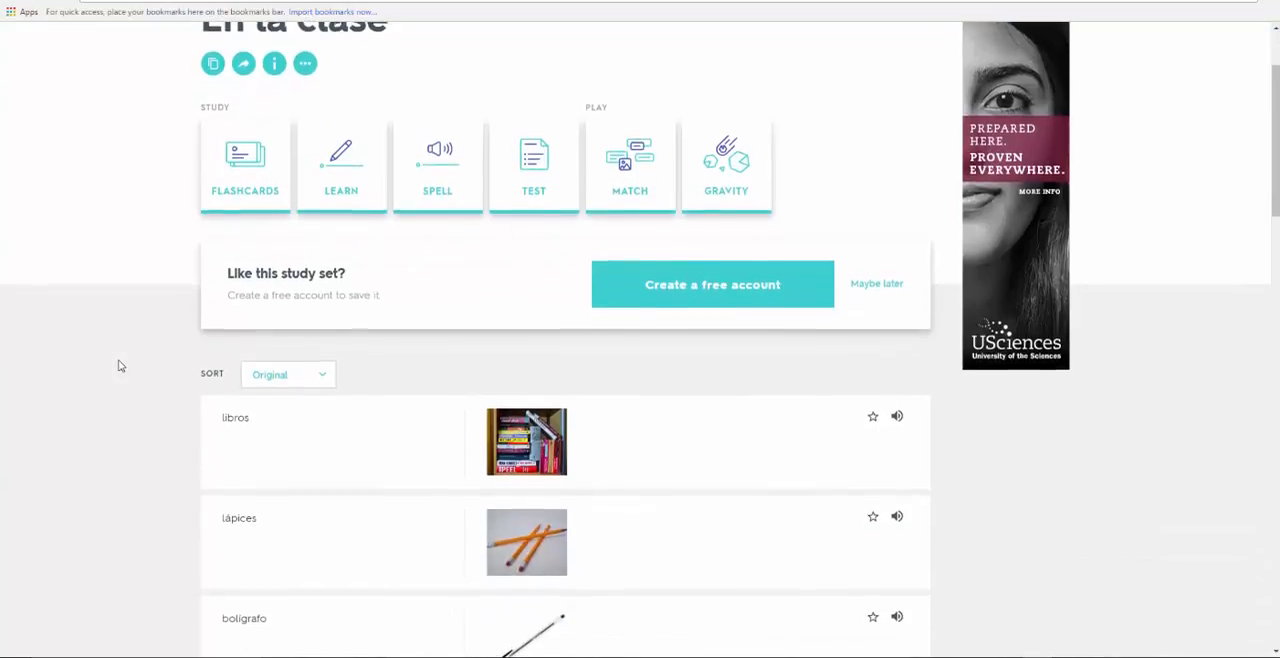
pyautogui.scroll(-2, 118, 366)
pyautogui.scroll(-8, 118, 366)
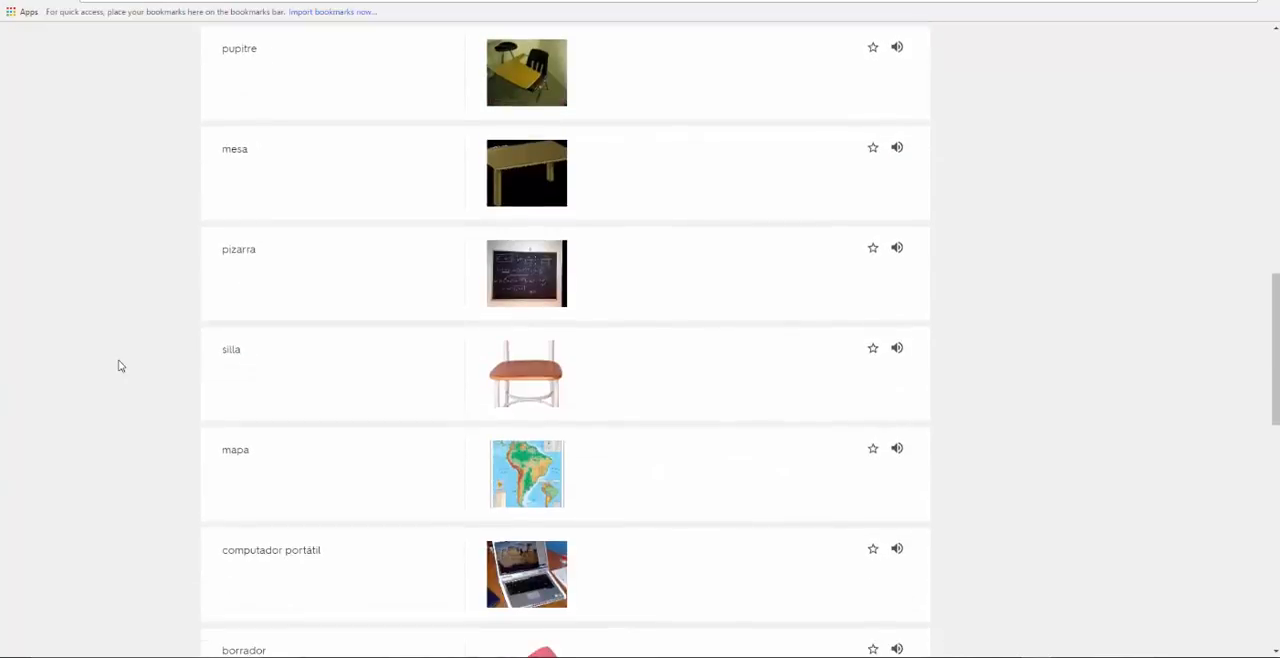
pyautogui.scroll(4, 118, 366)
pyautogui.scroll(10, 118, 366)
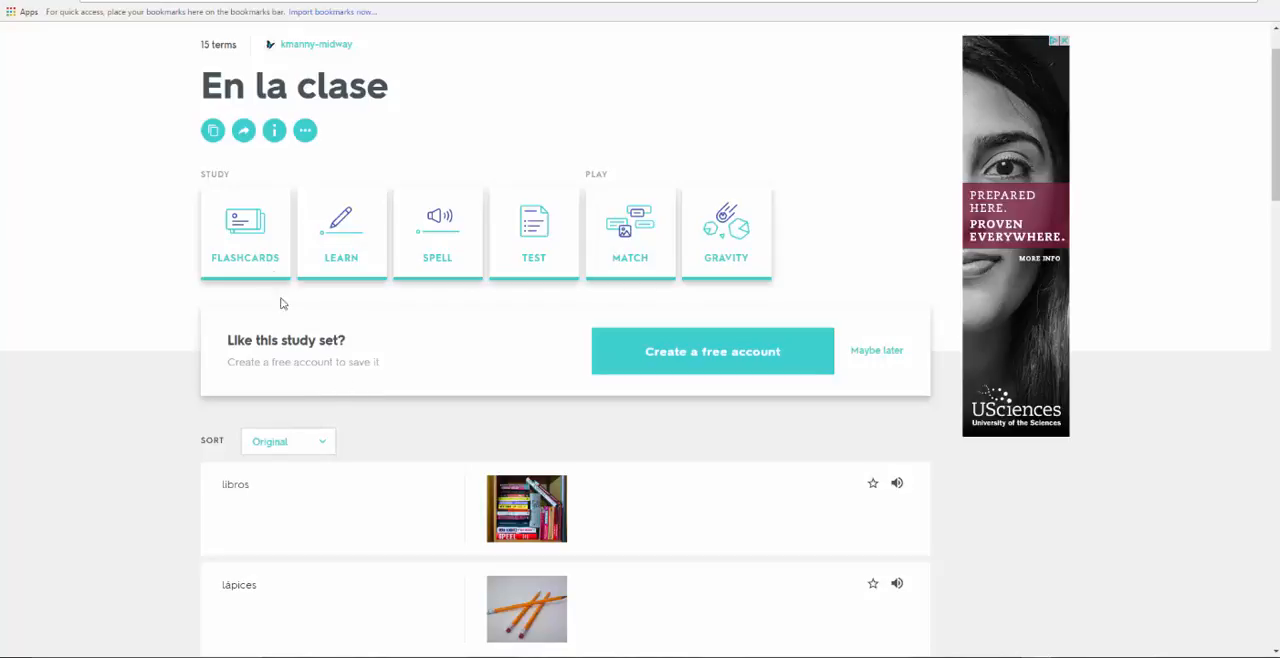
pyautogui.click(262, 250)
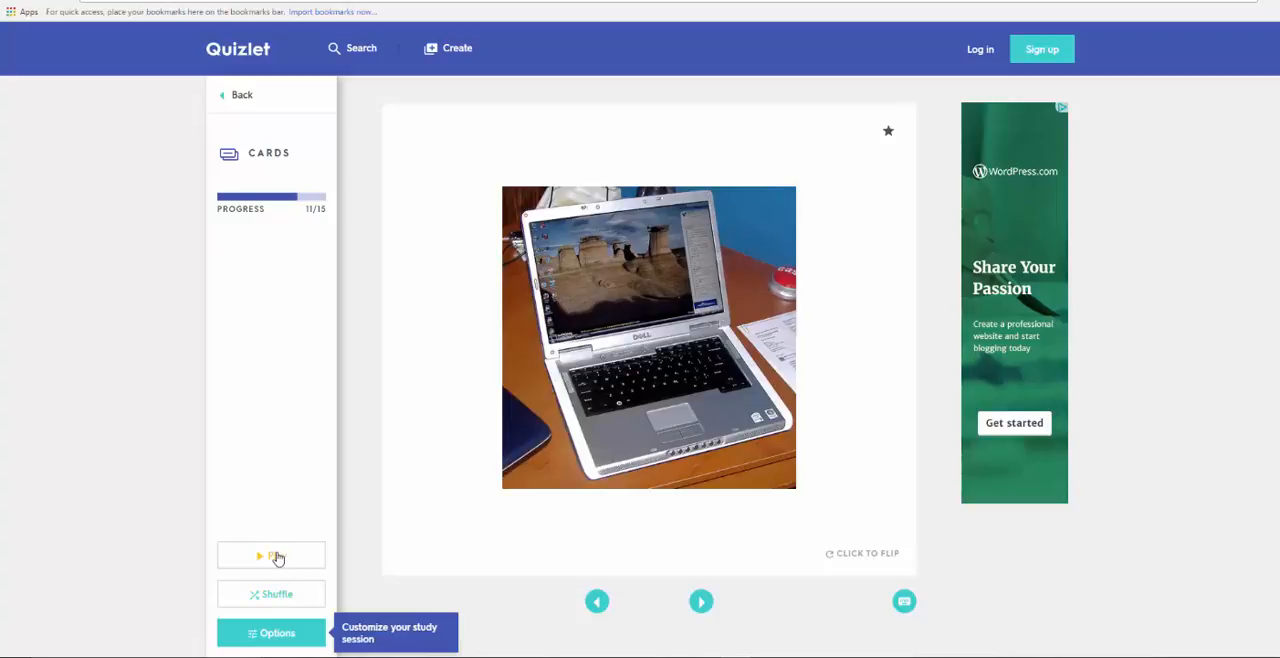
pyautogui.click(277, 557)
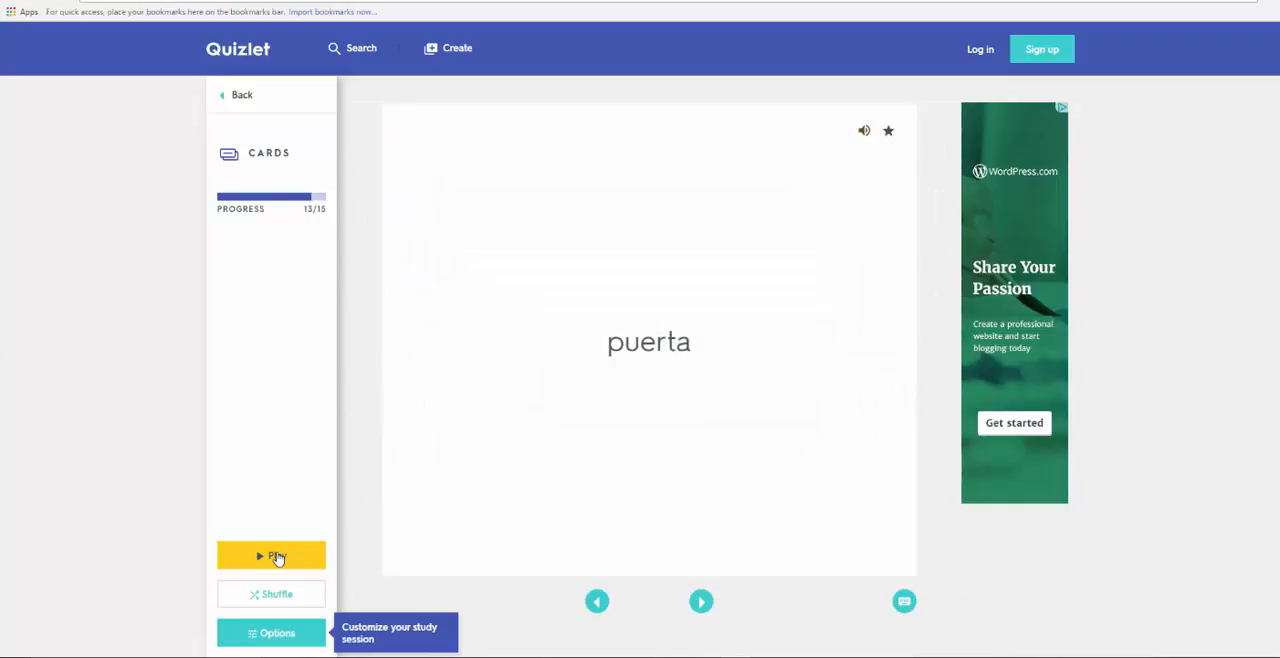
pyautogui.click(244, 97)
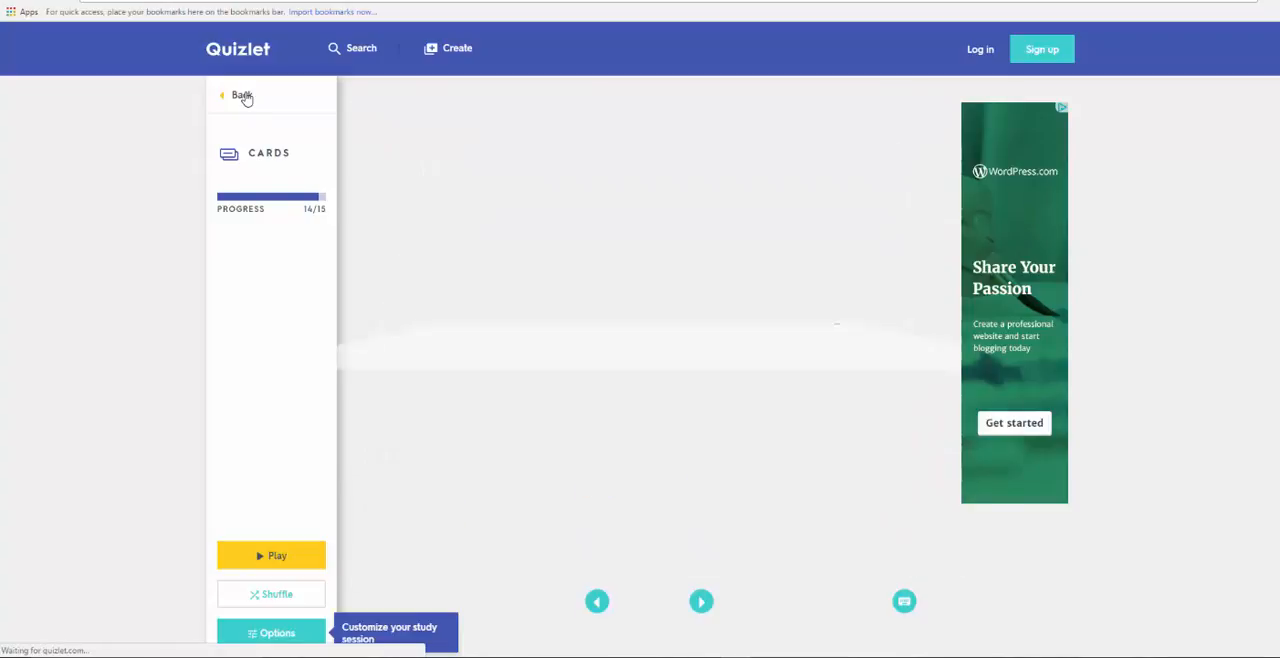